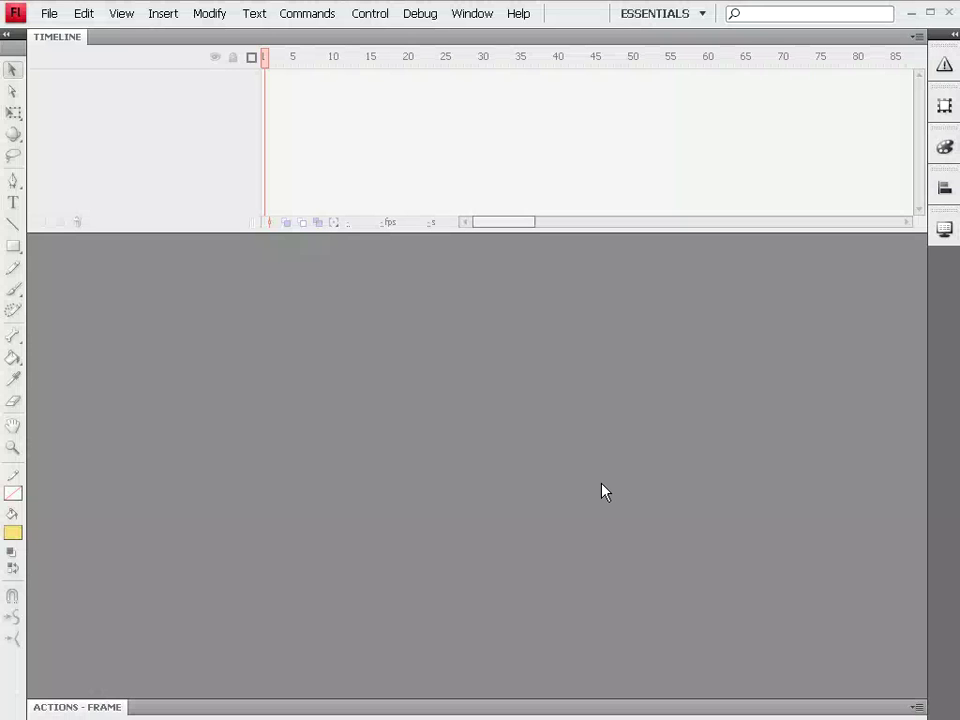
Create a new document from the Advertising template '250 x 250 - Square Pop-Up Banner'.
left_click(49, 14)
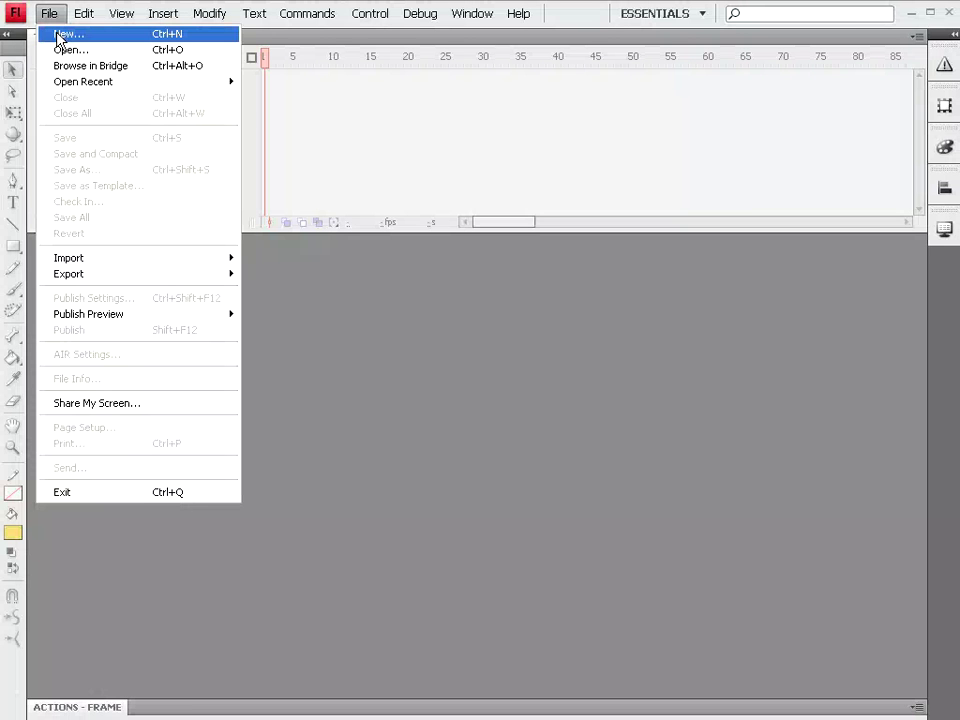
left_click(58, 36)
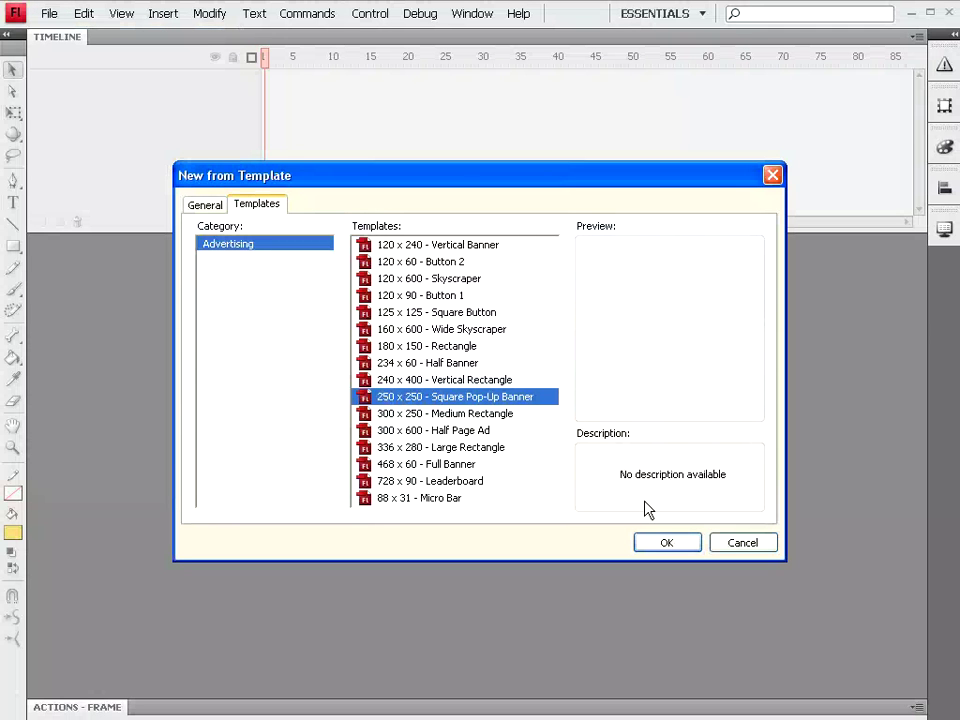
left_click(671, 548)
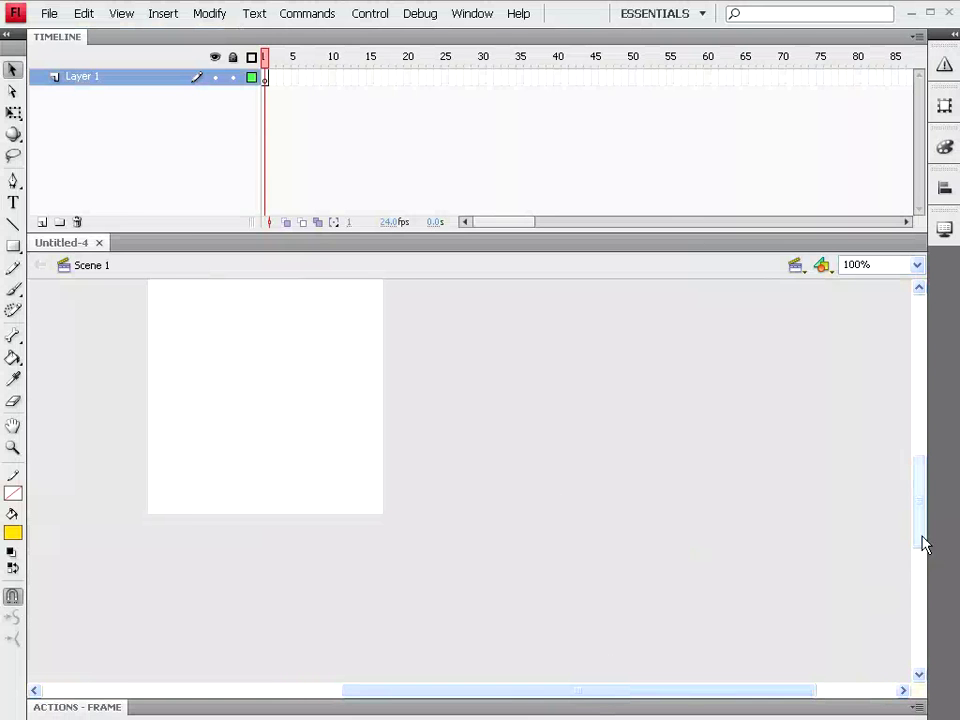
mouse_move(922, 542)
left_mouse_down()
mouse_move(924, 530)
mouse_move(923, 538)
left_mouse_up()
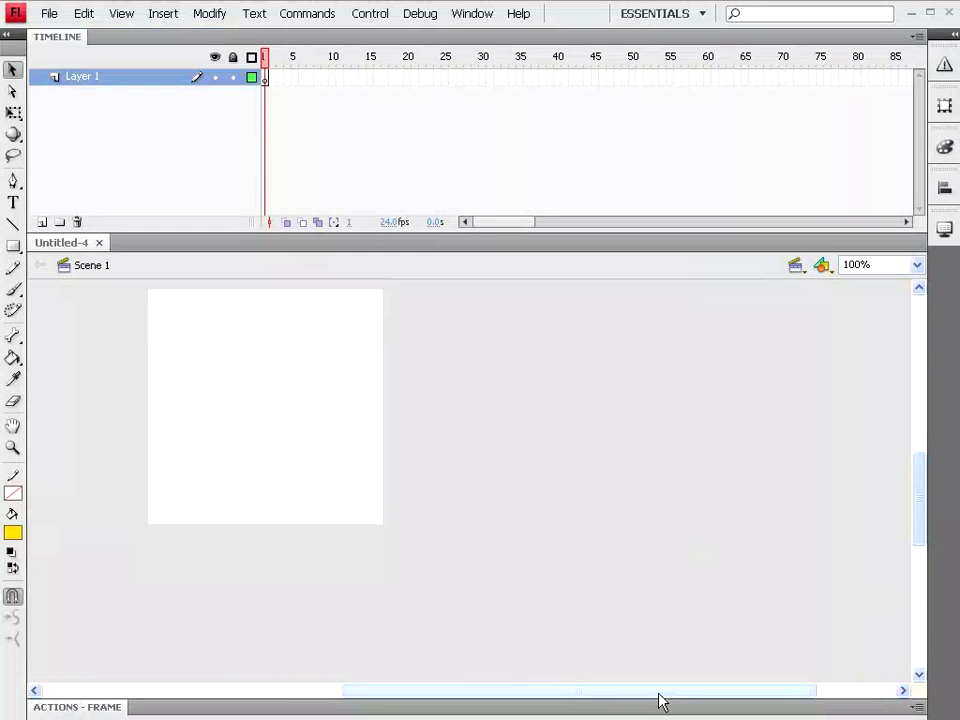
left_click_drag(660, 695, 719, 699)
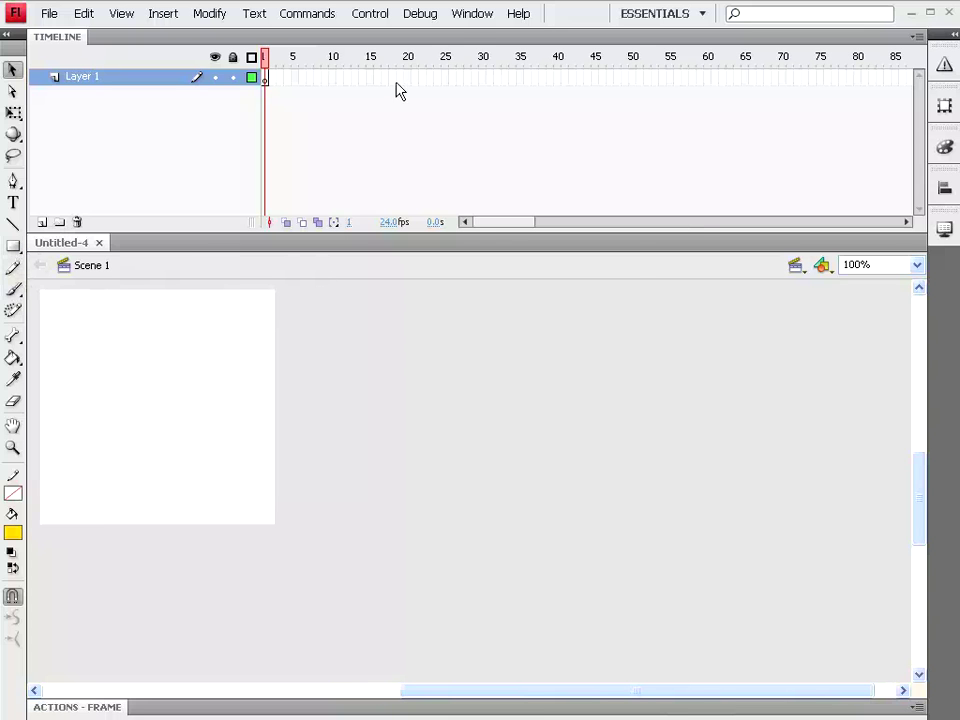
Show the Components panel and drag a User Interface Button onto the stage's top-left.
left_click(472, 14)
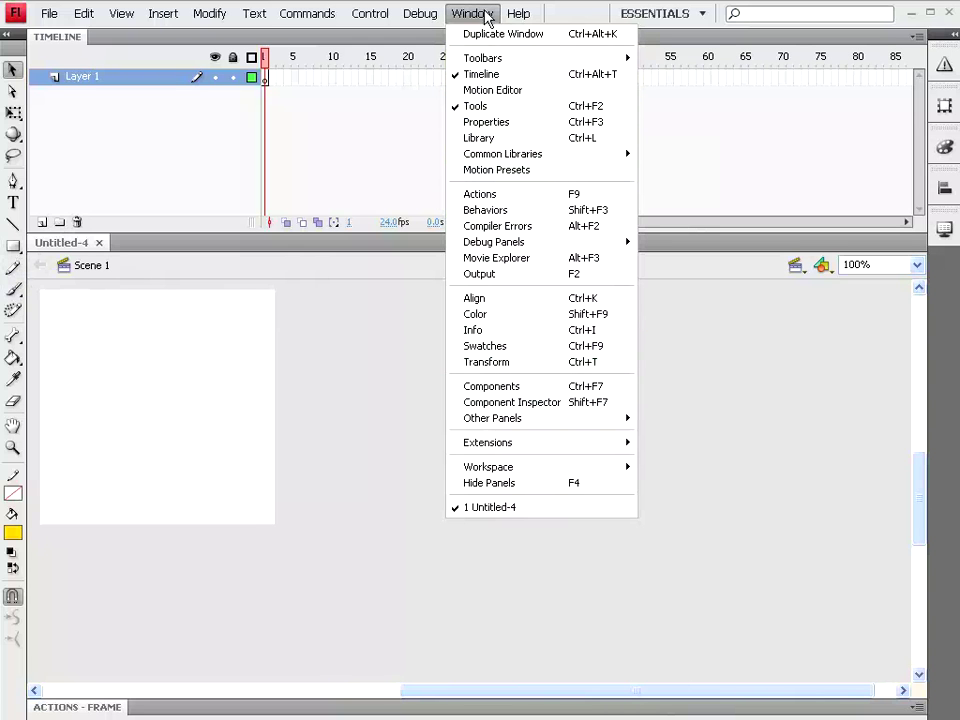
left_click(497, 387)
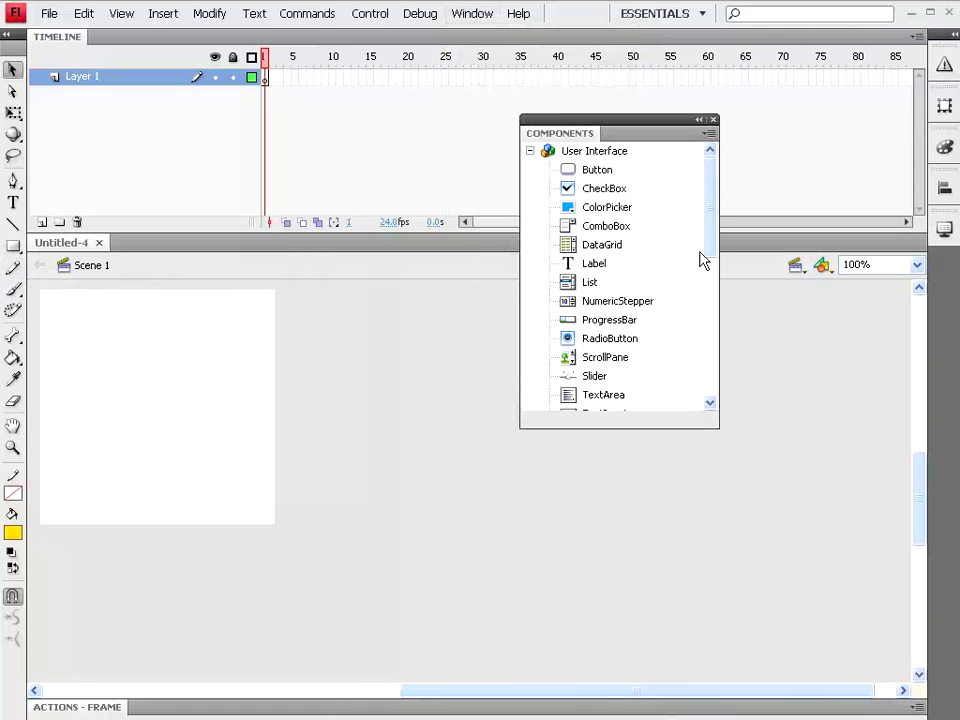
left_click(577, 174)
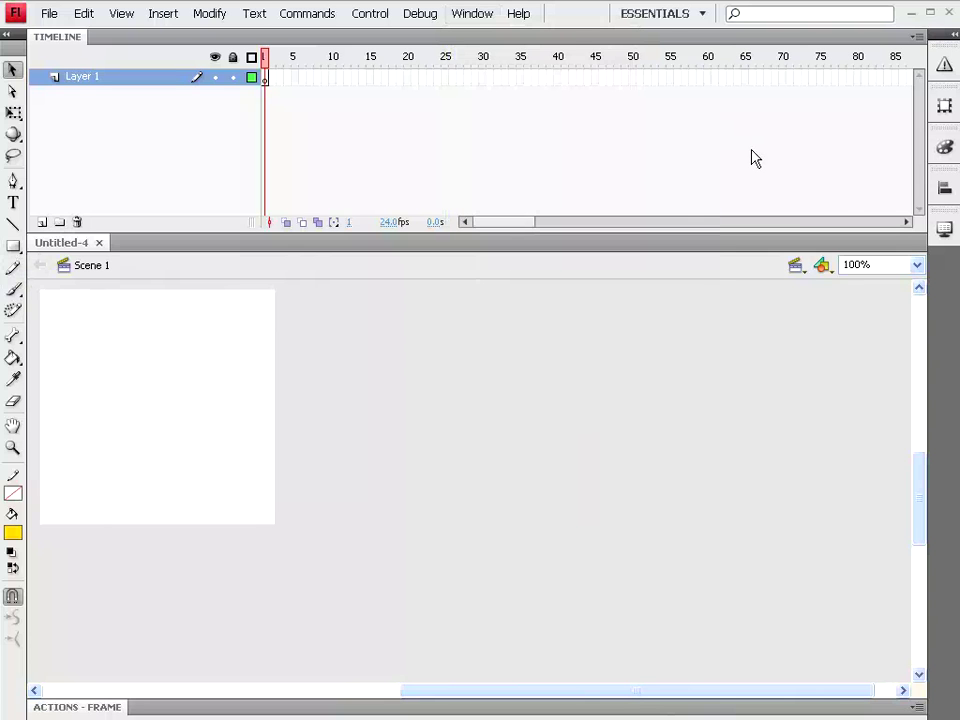
left_click_drag(621, 138, 755, 158)
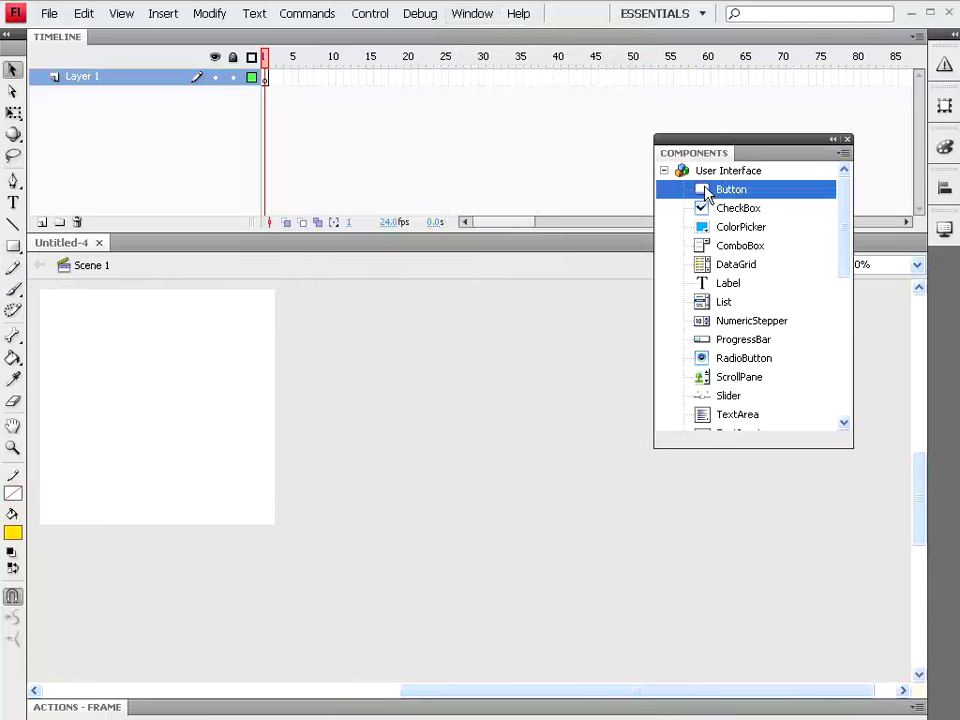
mouse_move(705, 197)
left_mouse_down()
mouse_move(121, 332)
mouse_move(63, 328)
left_mouse_up()
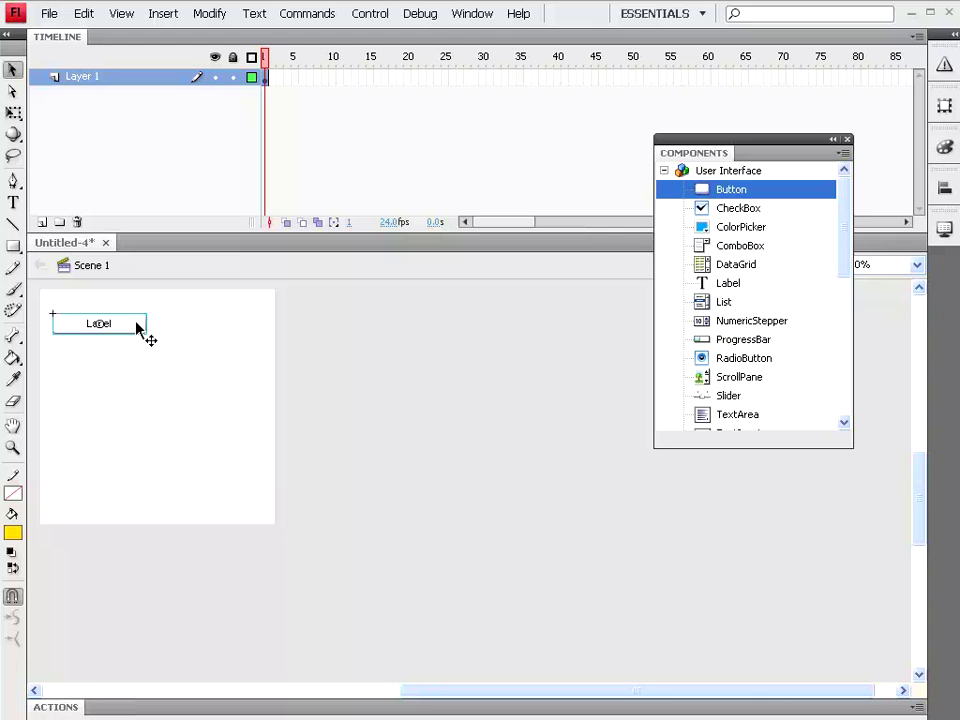
Show the Properties panel and reselect the Button to view its 13.4, 25.4 position and 100 × 22 size.
left_click(479, 18)
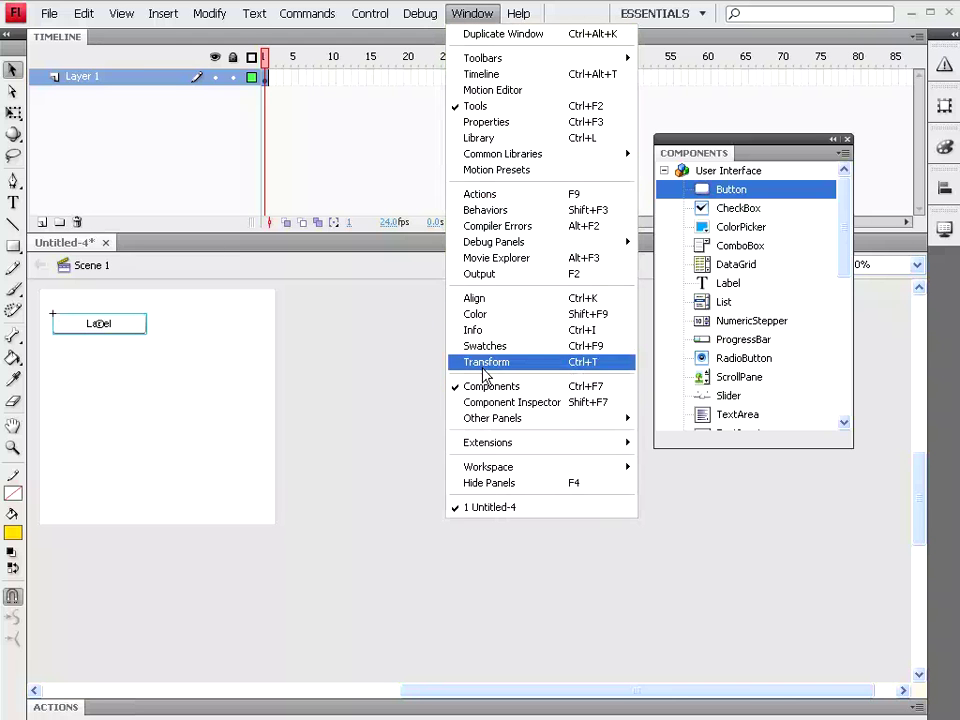
left_click(500, 124)
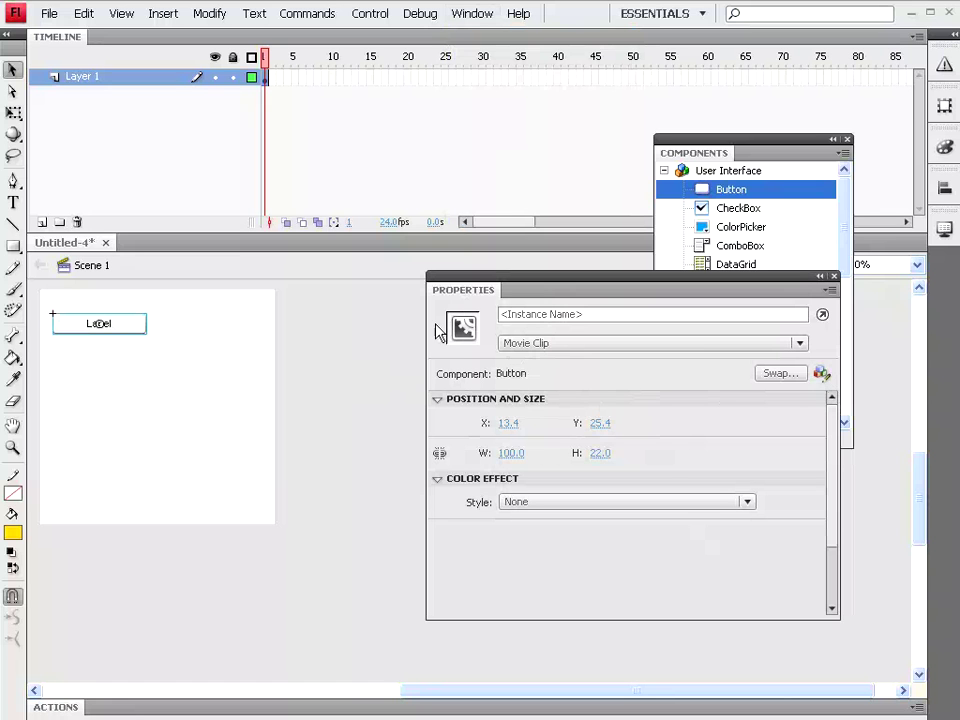
left_click(123, 382)
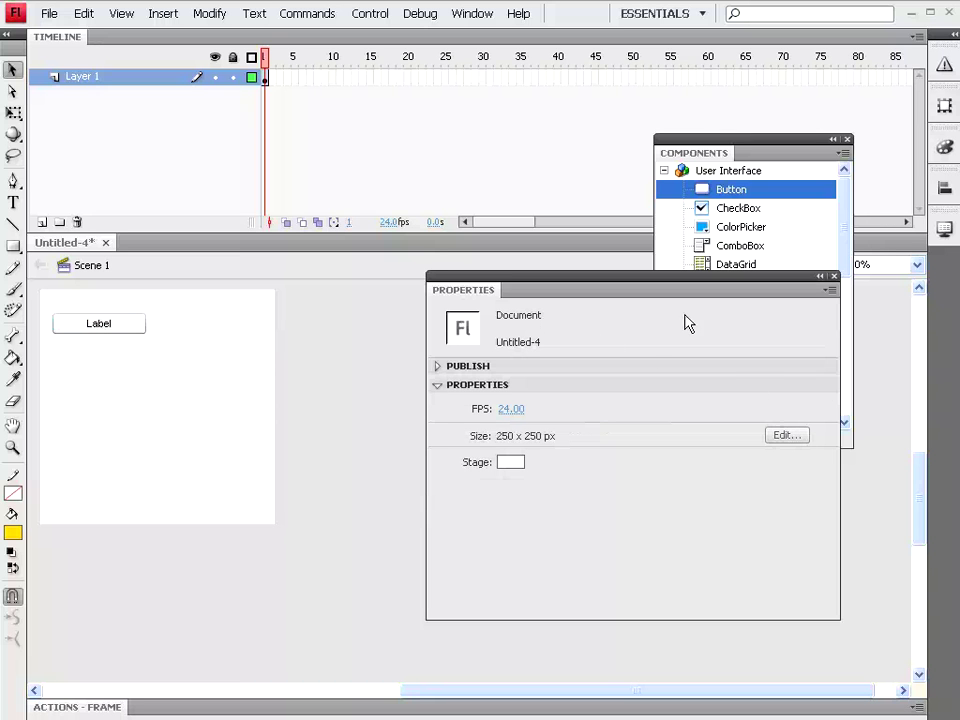
left_click(100, 332)
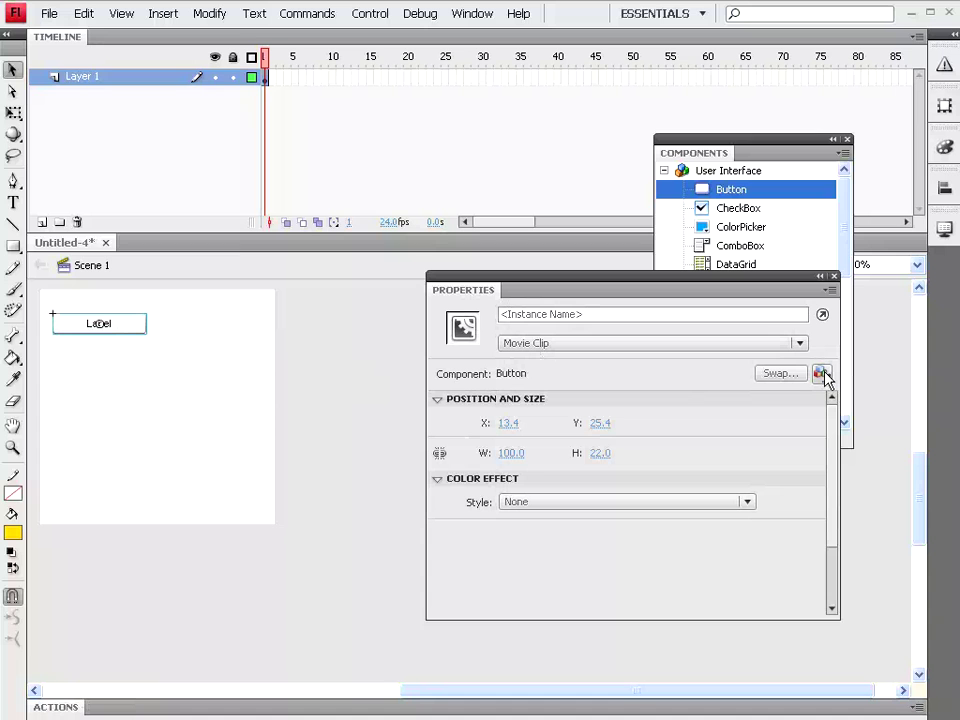
left_click(821, 374)
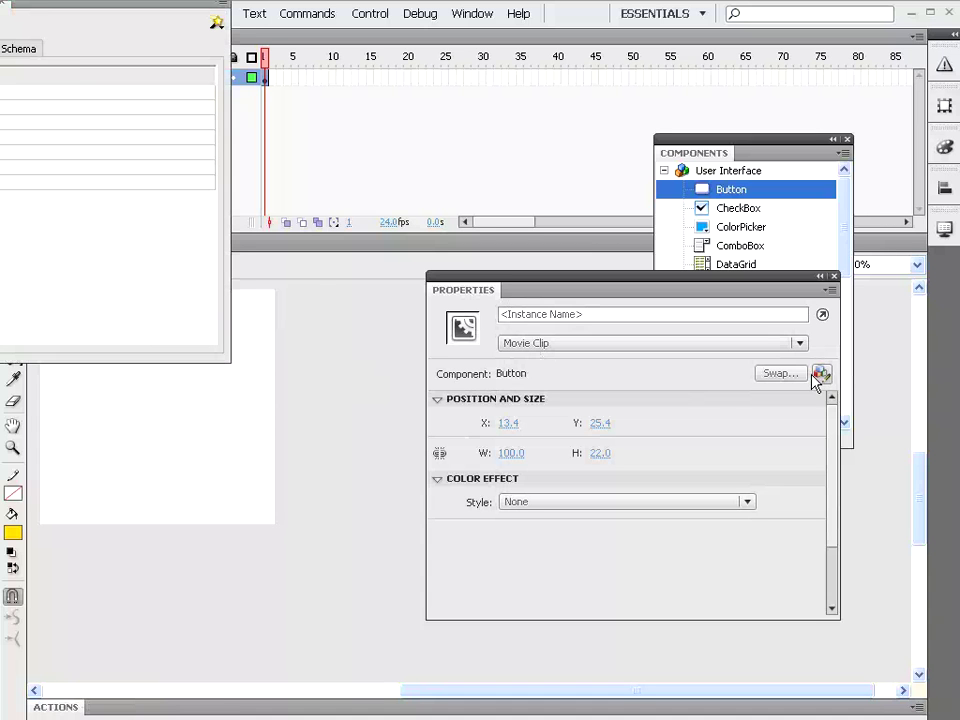
Set the Button's label to 'Go To My Web Site' and its labelPlacement to top.
key("shift+F7")
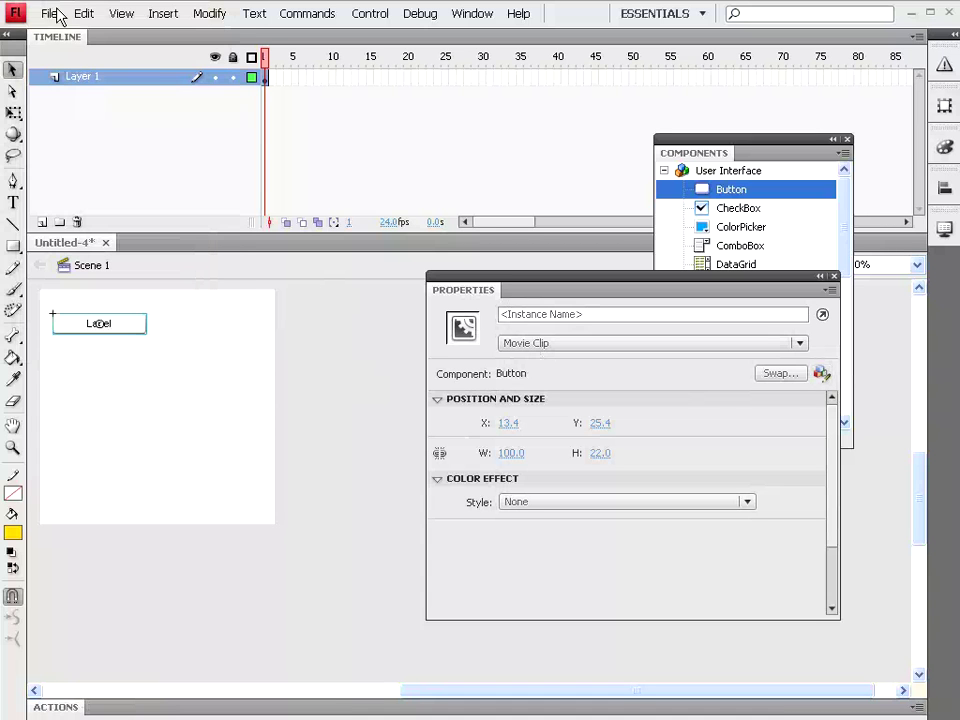
key("shift+F7")
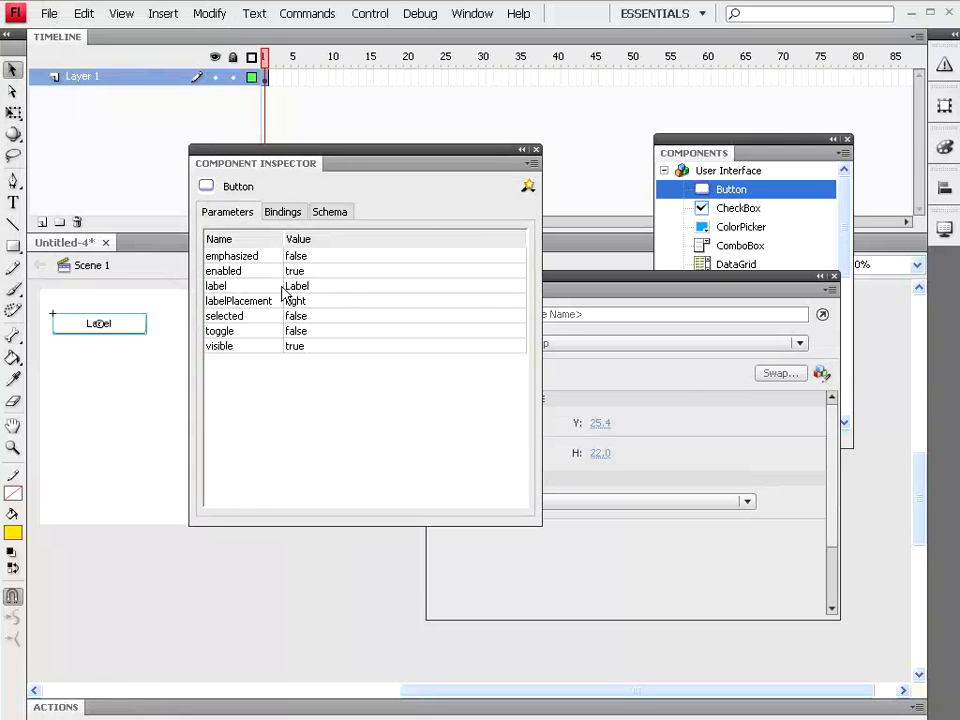
left_click(340, 285)
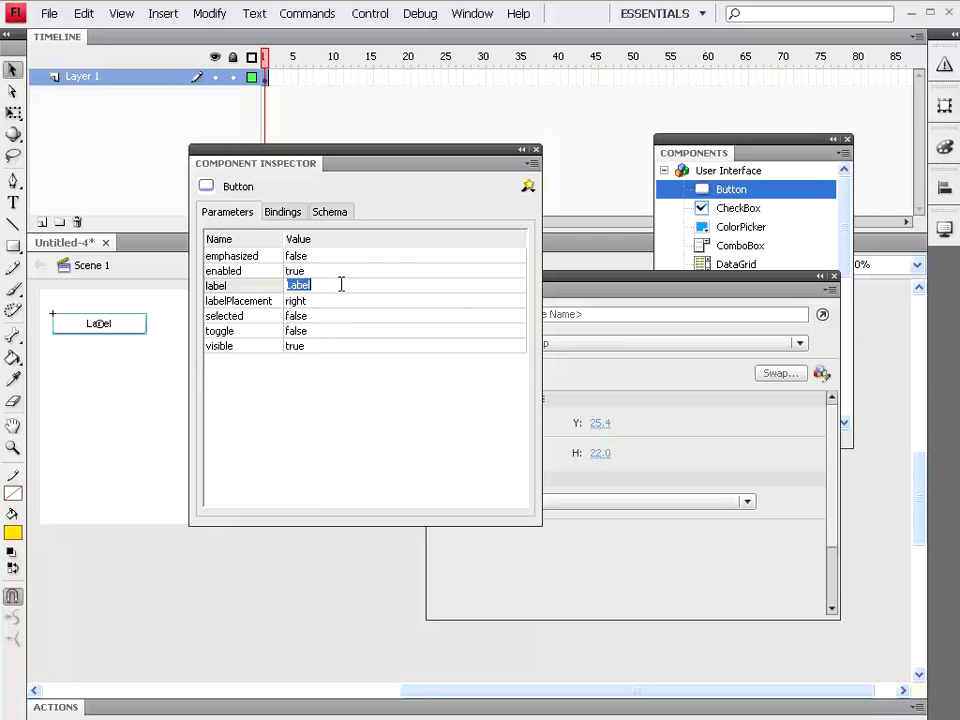
type("Go To My Web Site")
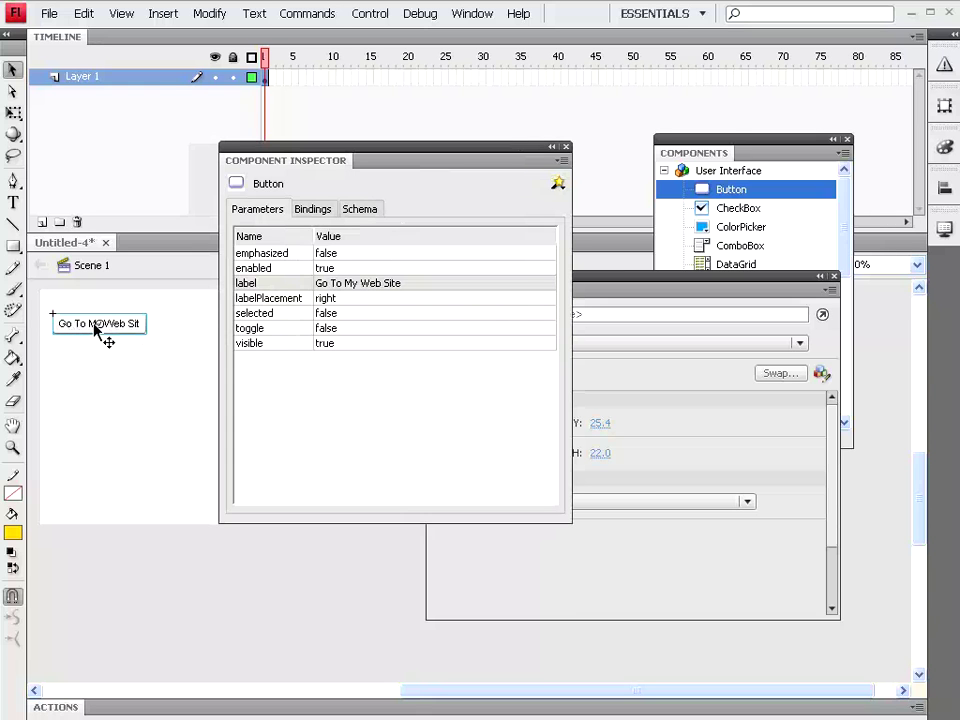
left_click(330, 290)
left_click(551, 288)
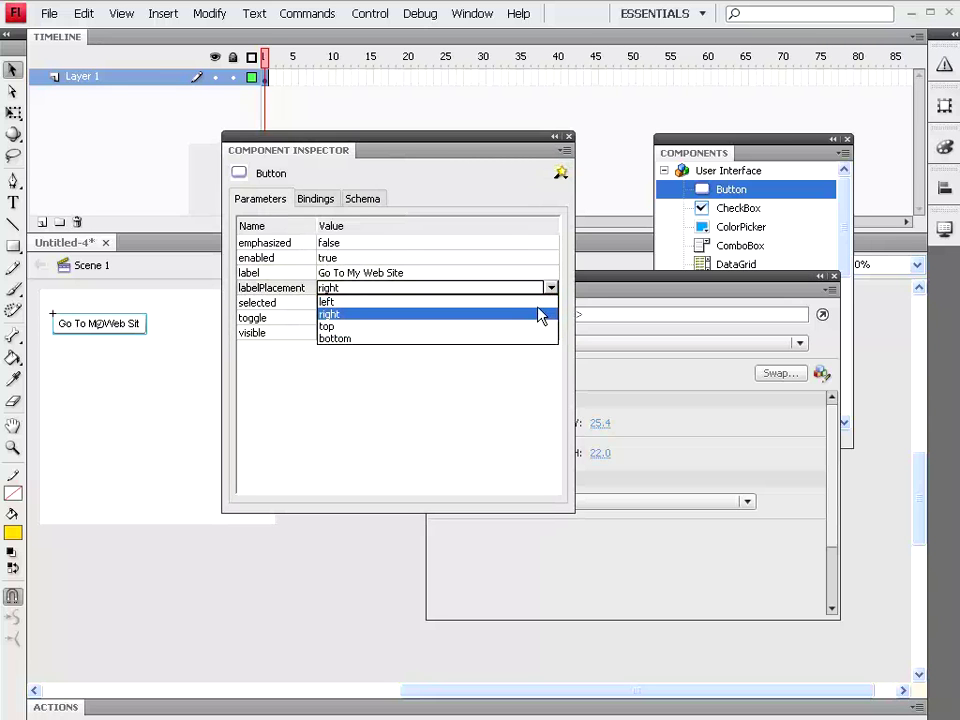
left_click(538, 325)
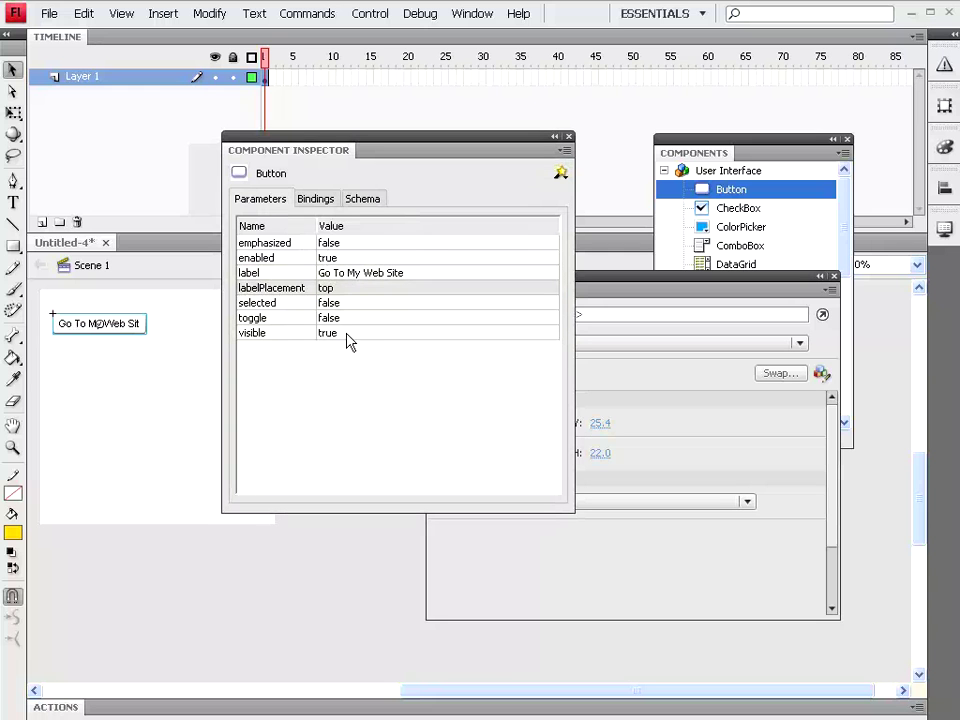
Toggle the Button's visible parameter to false and back to true.
left_click(348, 336)
left_click(550, 332)
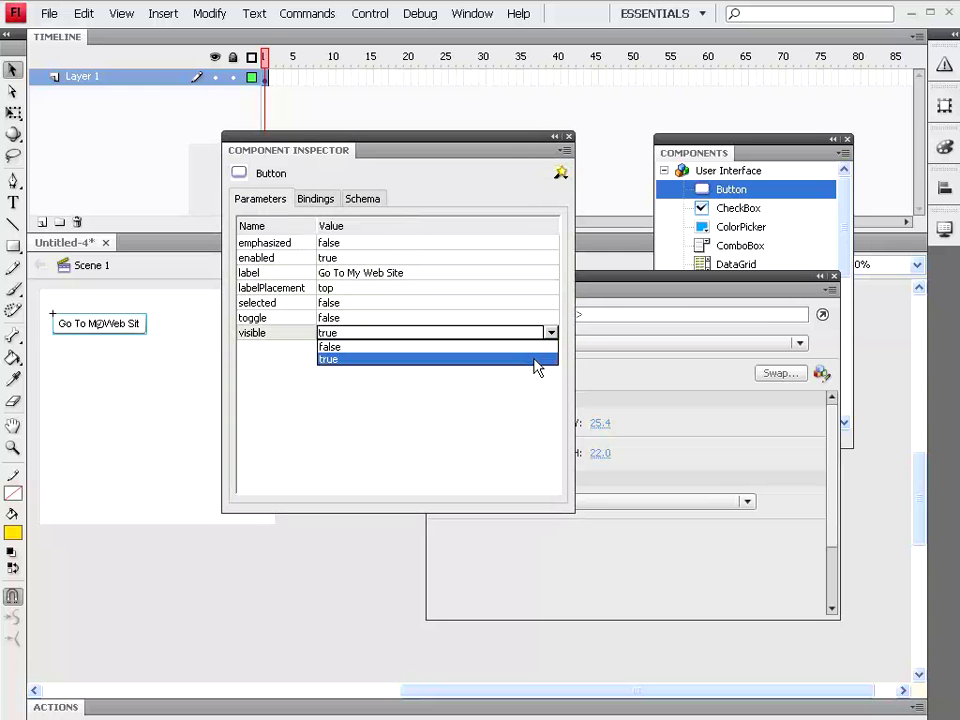
left_click(536, 347)
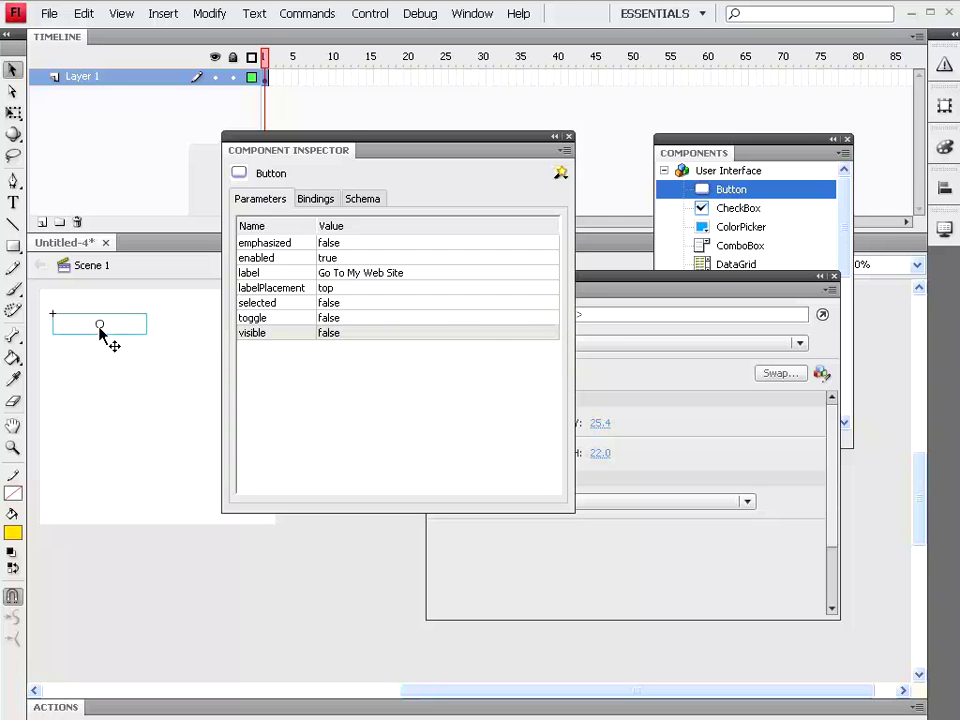
left_click(489, 335)
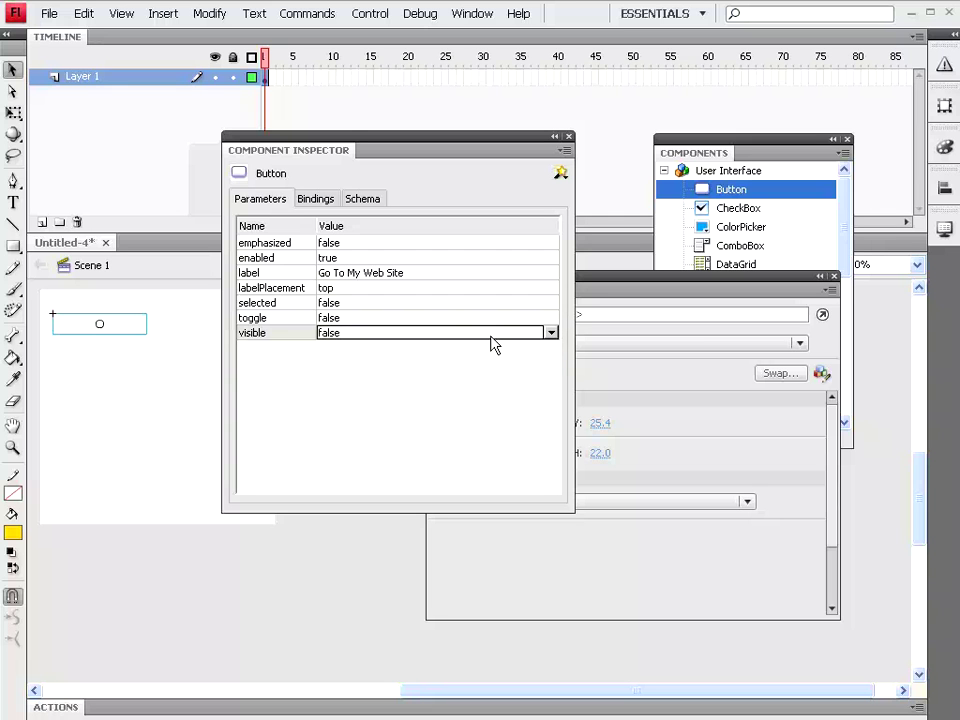
left_click(550, 334)
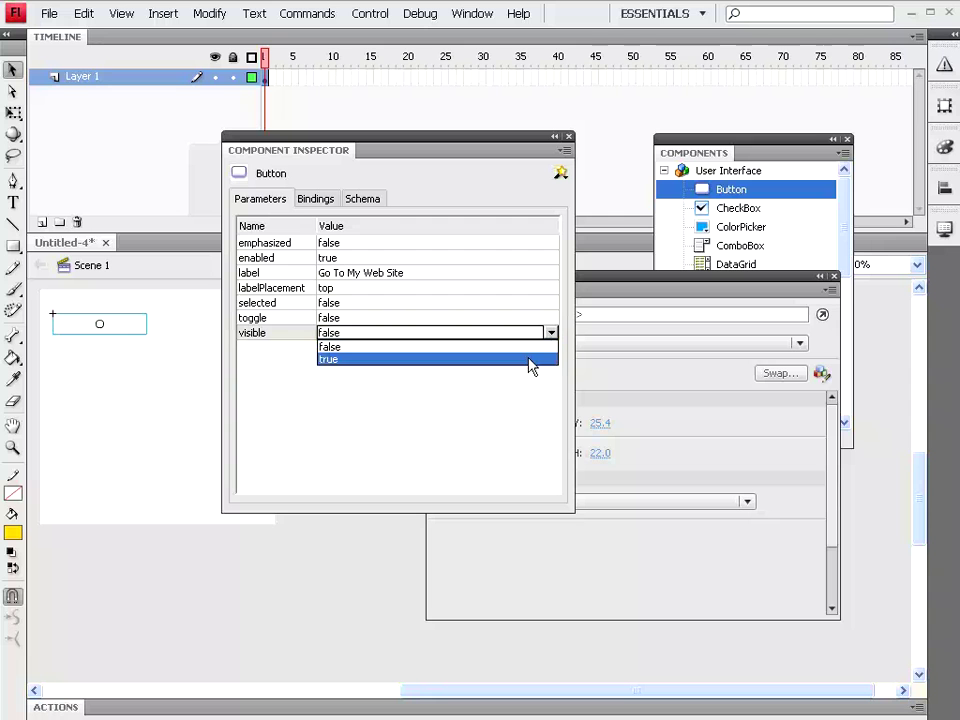
left_click(530, 359)
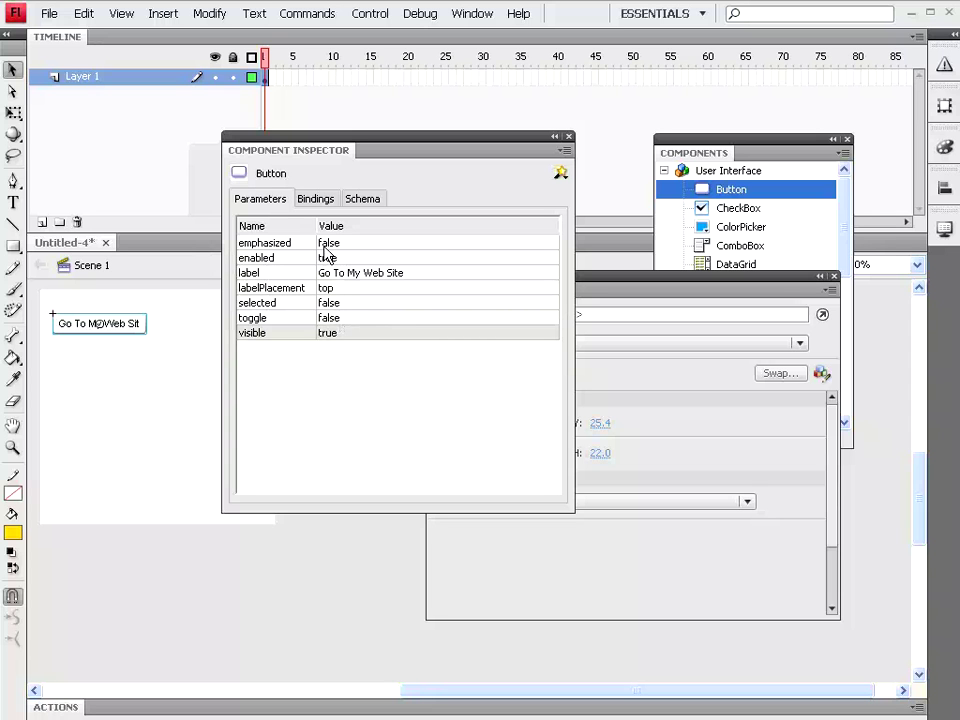
Look over the Component Inspector's Bindings and Schema tabs, then close the inspector.
left_click(316, 199)
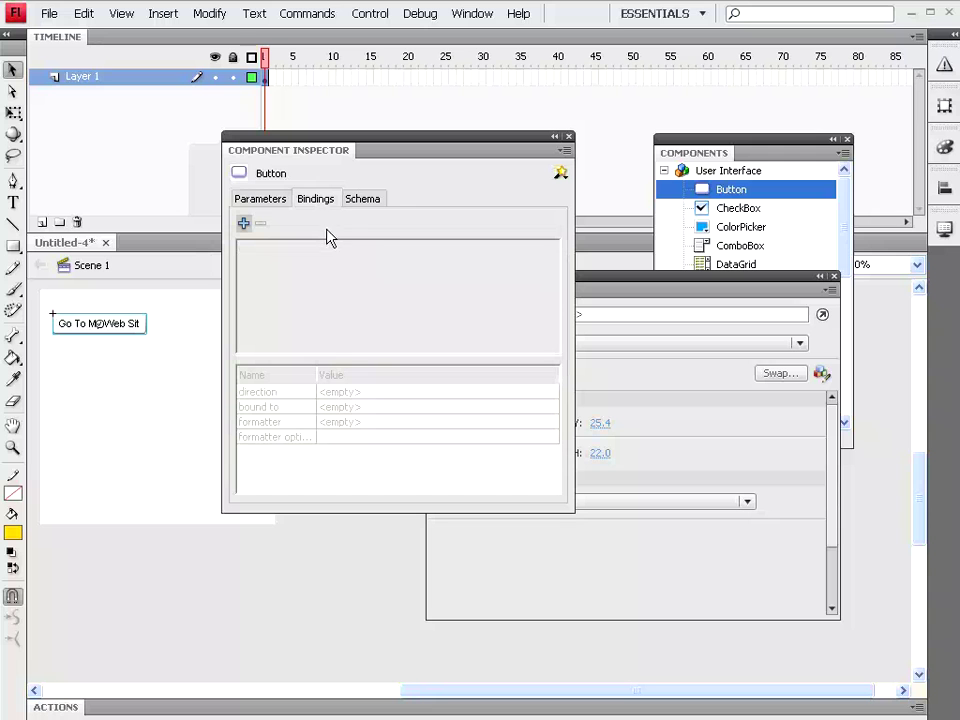
left_click(362, 199)
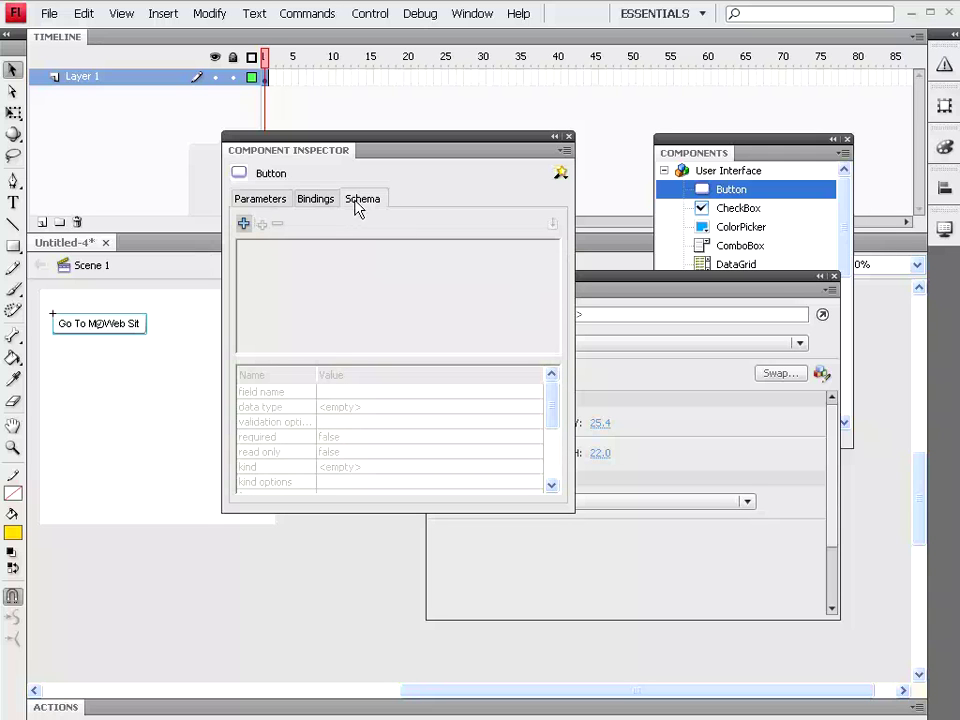
left_click(306, 205)
left_click(277, 203)
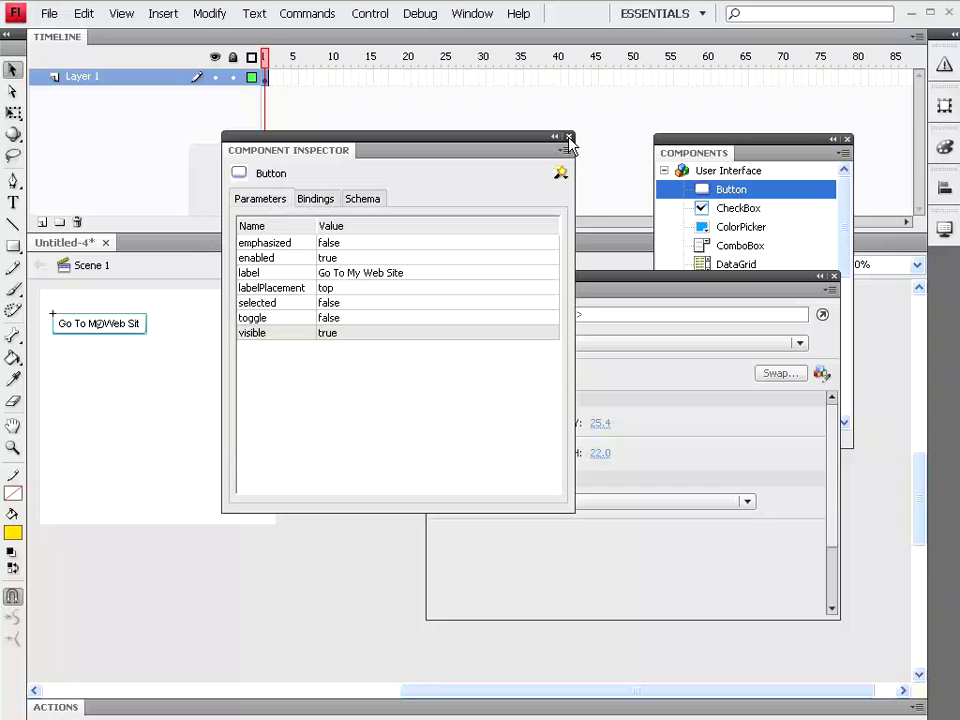
left_click(569, 138)
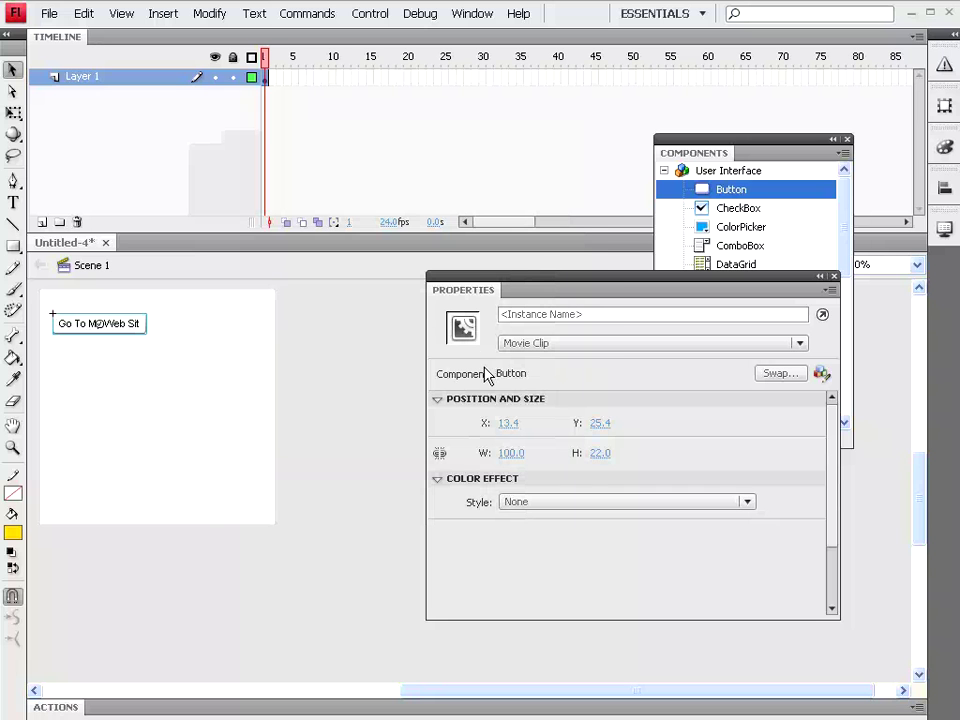
Run Test Movie to check the web-site button, then close the test window.
left_click(390, 15)
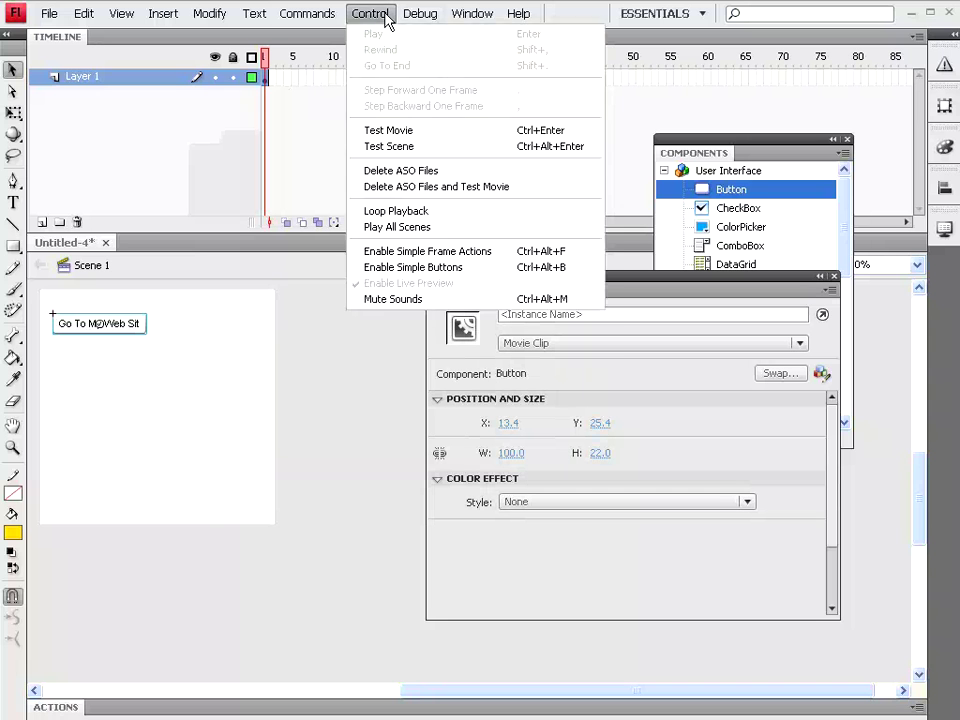
left_click(391, 138)
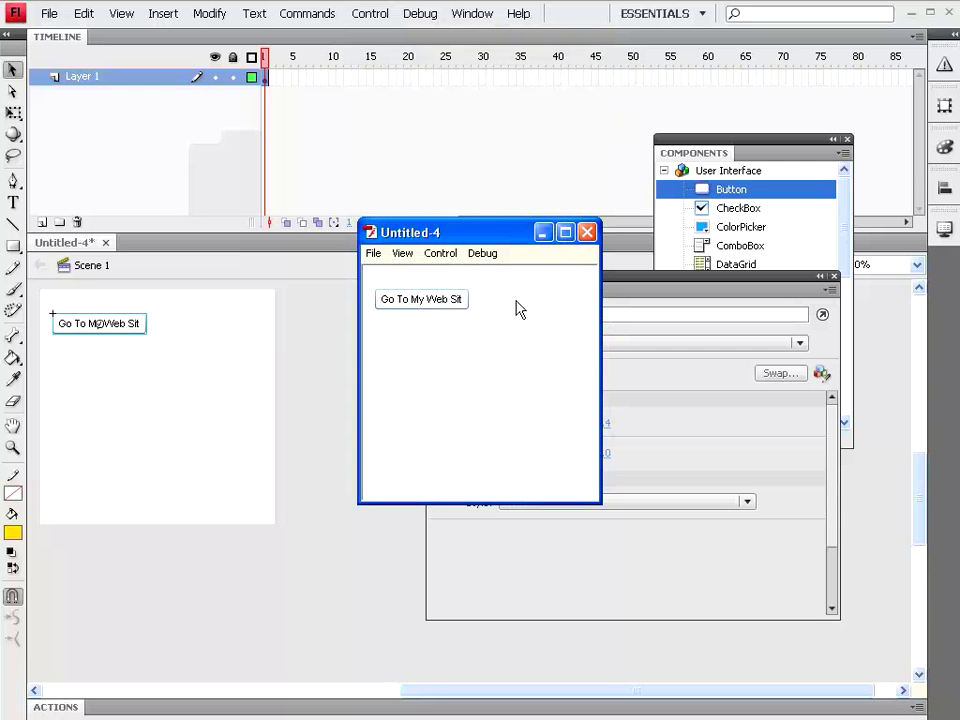
left_click(587, 233)
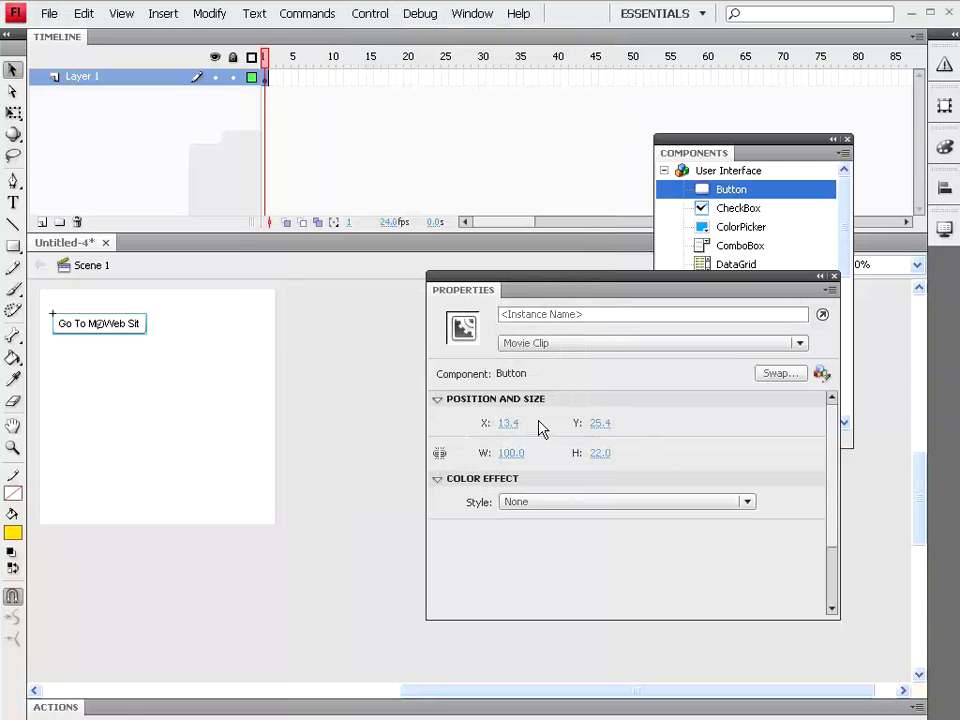
Draw a yellow 182 × 33 rectangle at 32, 100 below the button and select it.
left_click(13, 247)
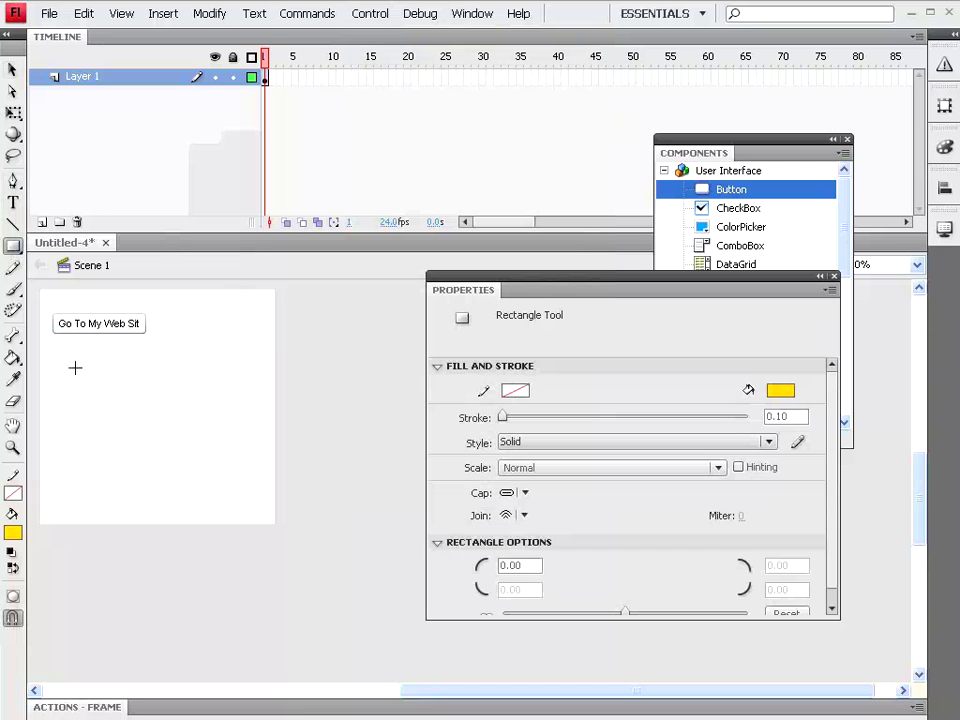
left_click(13, 248)
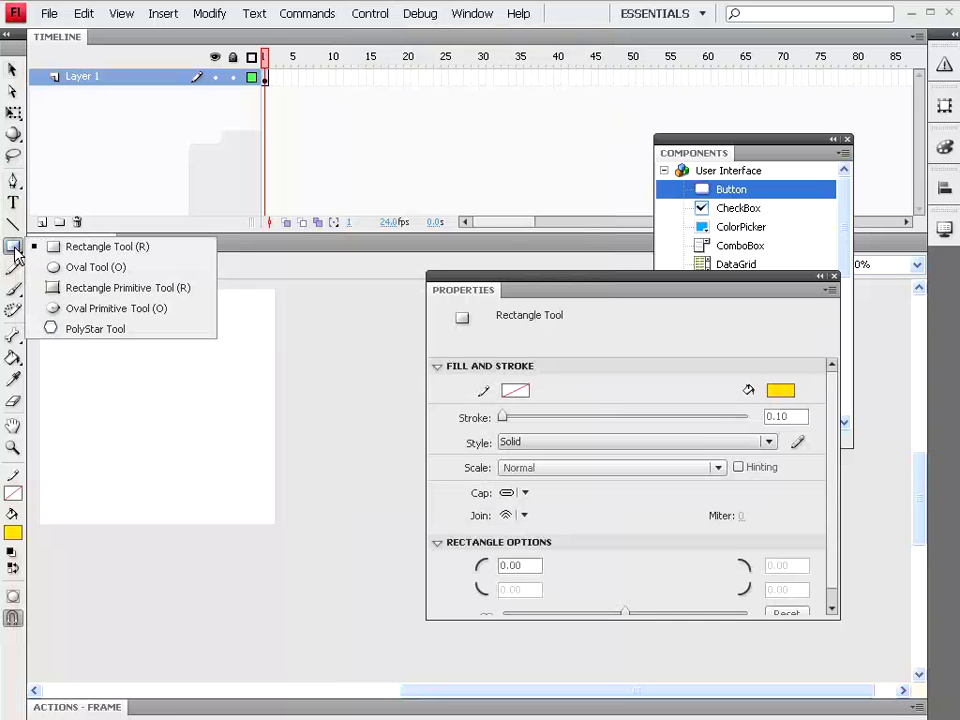
left_click(91, 253)
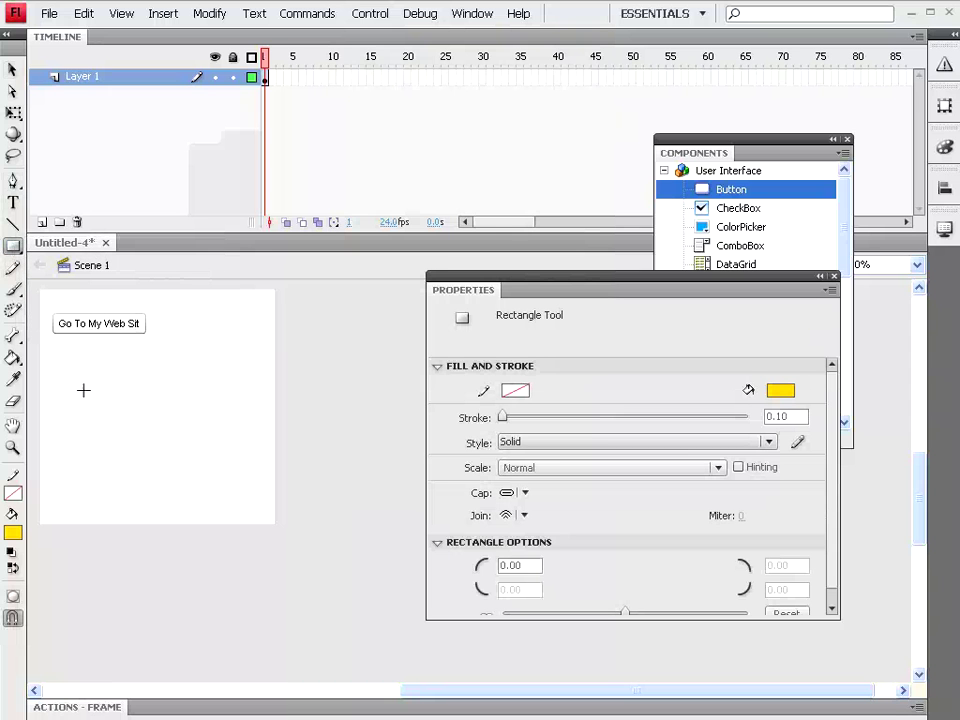
left_click_drag(70, 383, 240, 414)
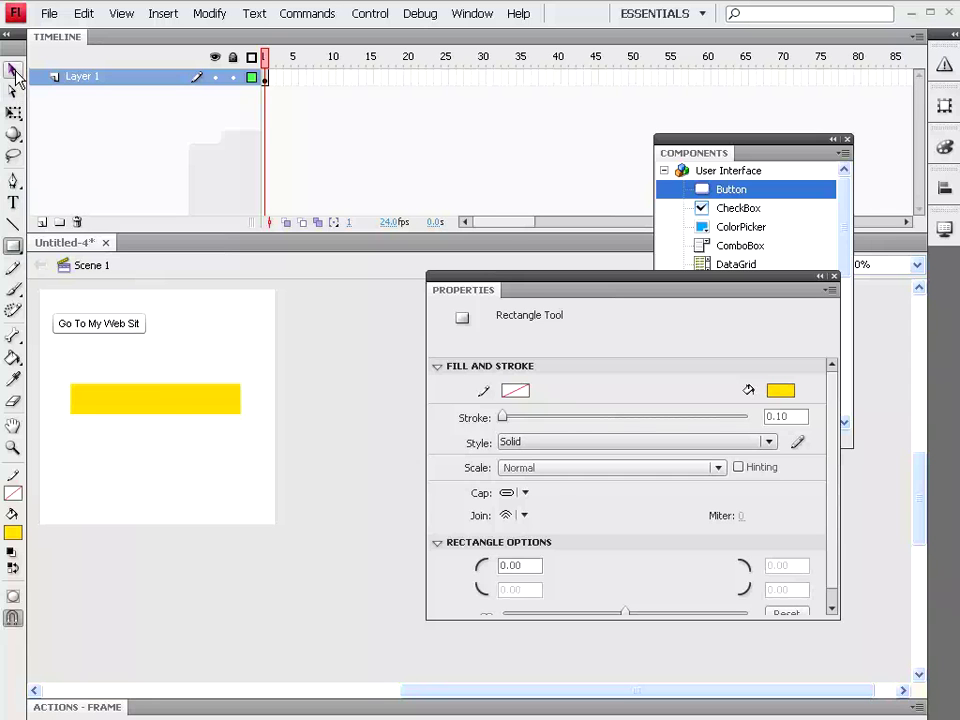
left_click(13, 70)
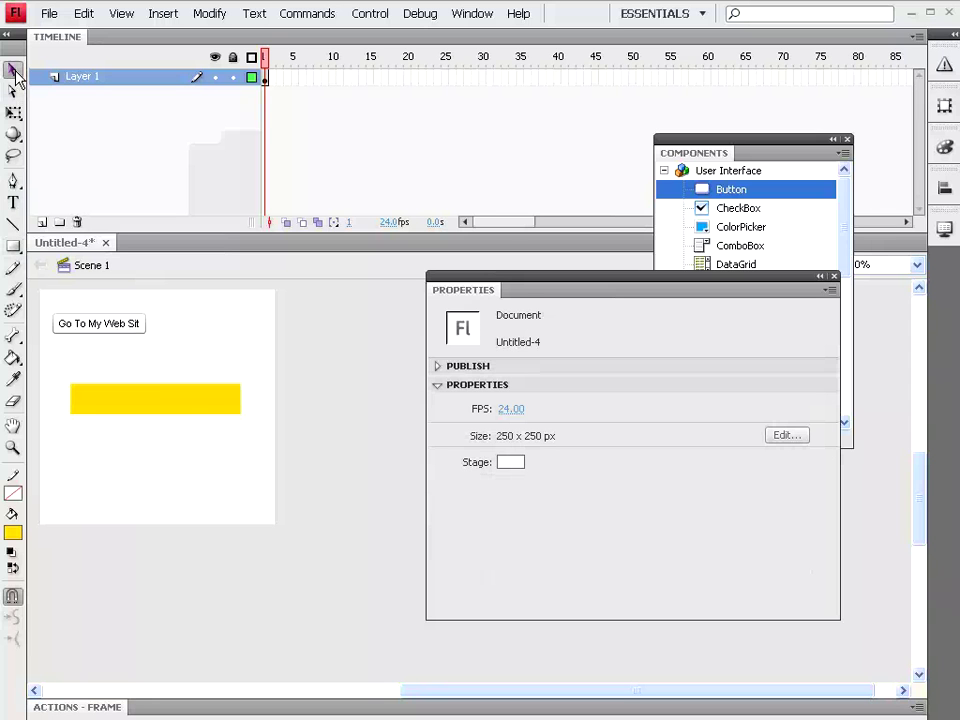
left_click(157, 404)
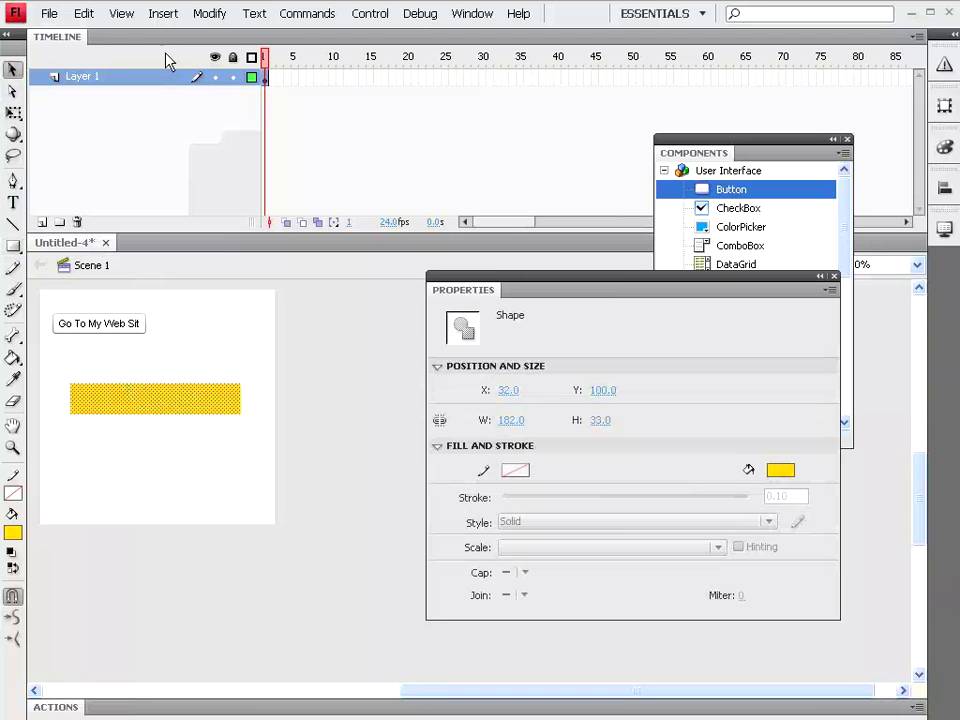
Convert the selected yellow rectangle into a Button-type symbol named Btn1.
left_click(254, 13)
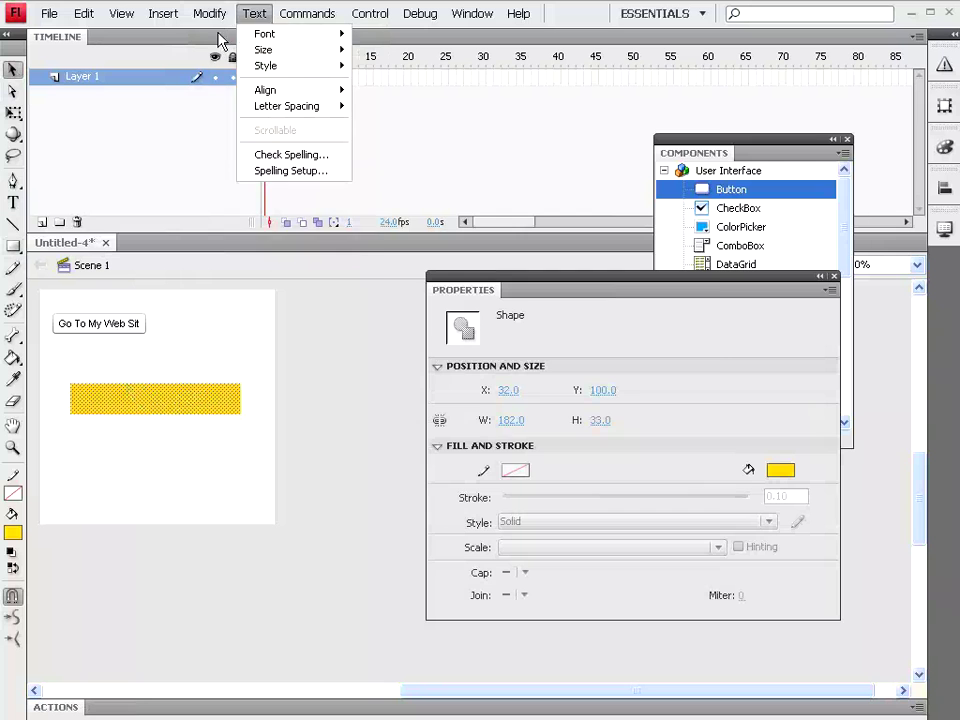
mouse_move(209, 13)
left_click(216, 58)
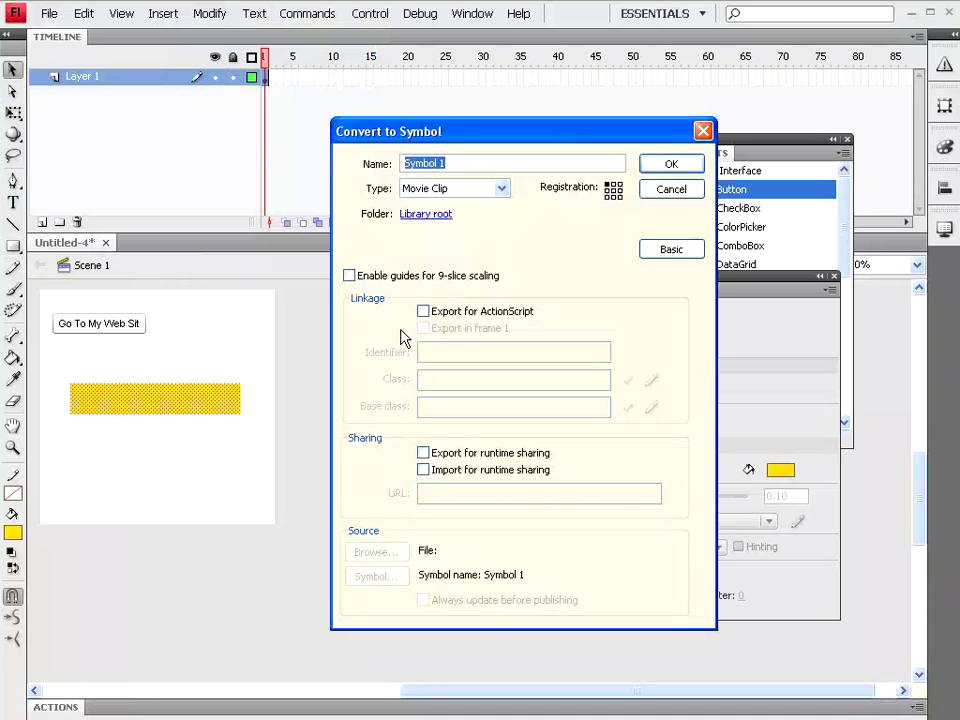
left_click(502, 188)
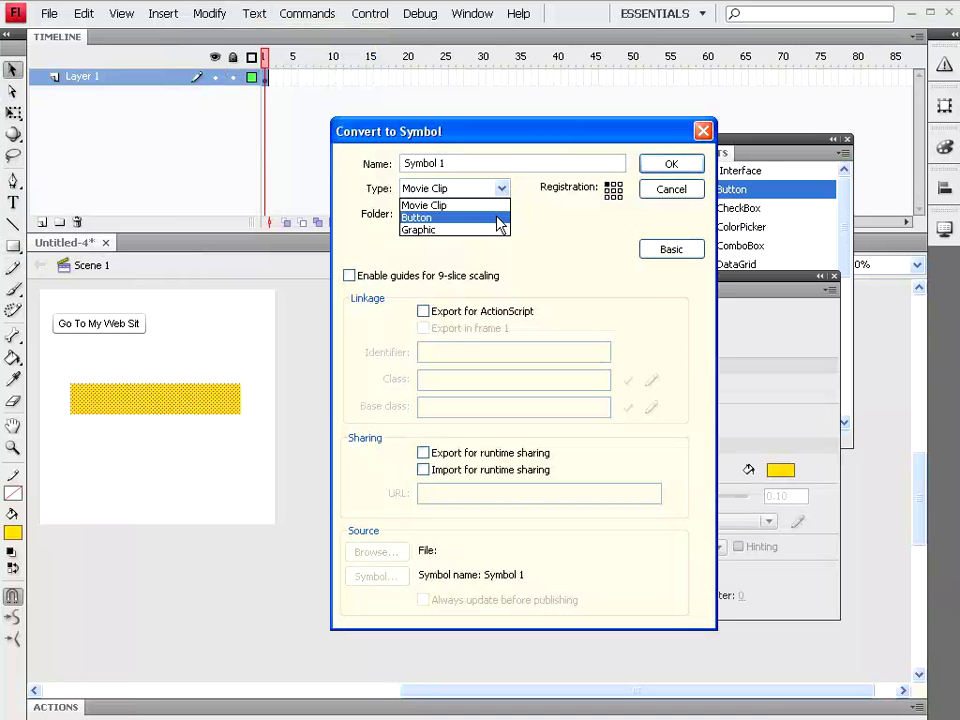
left_click(499, 217)
left_click_drag(458, 160, 338, 174)
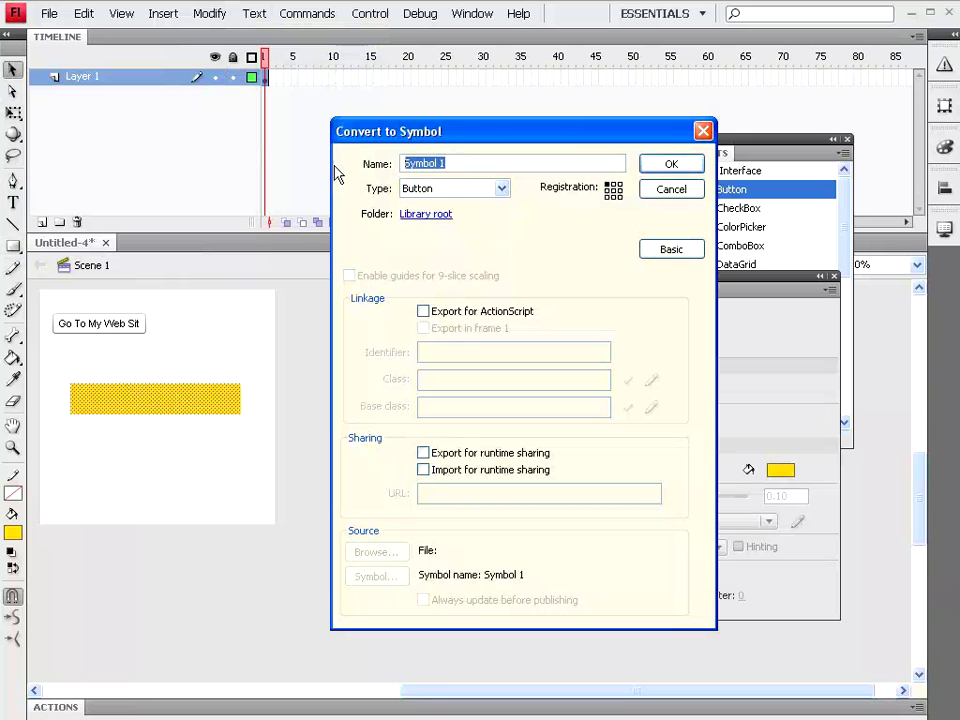
type("Btn1")
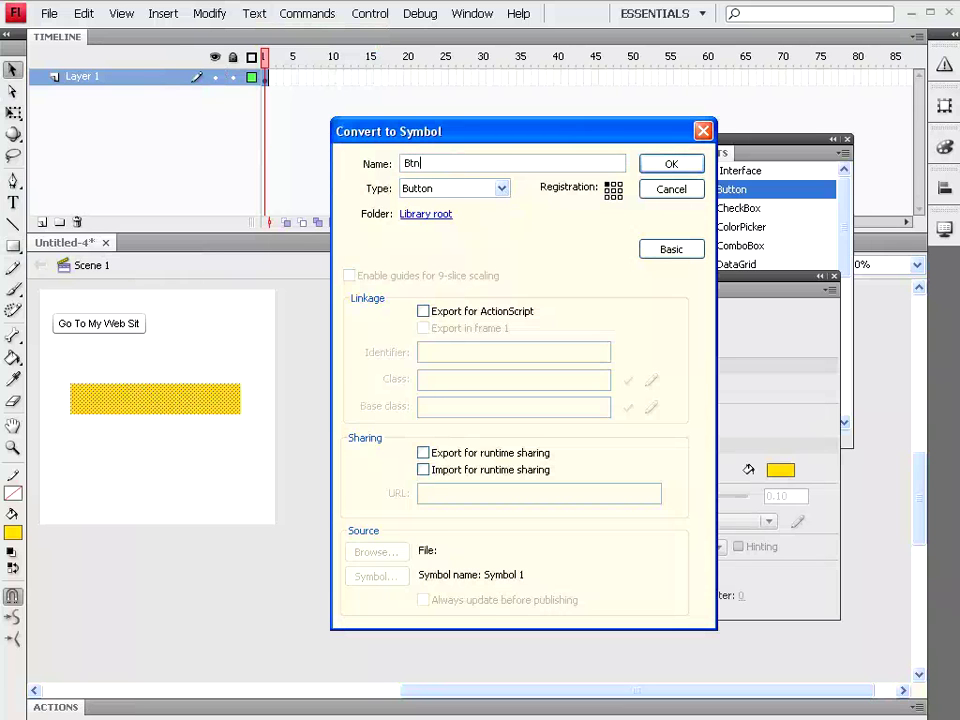
left_click(673, 165)
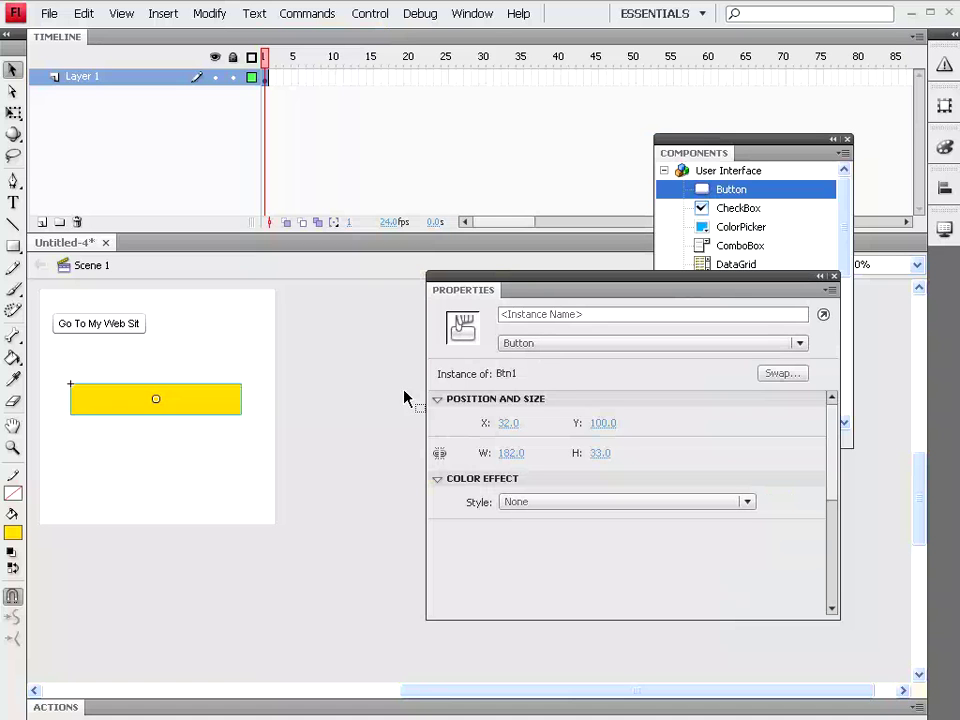
Enter Btn1's symbol editing and insert a keyframe on its Over state.
double_click(150, 403)
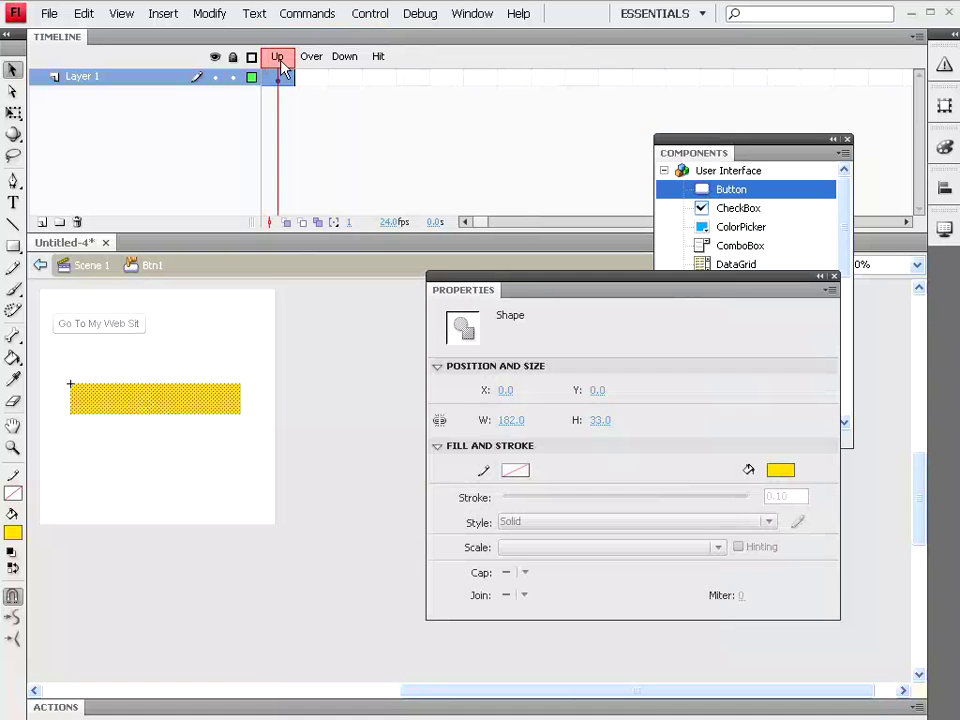
left_click(318, 78)
left_click(349, 78)
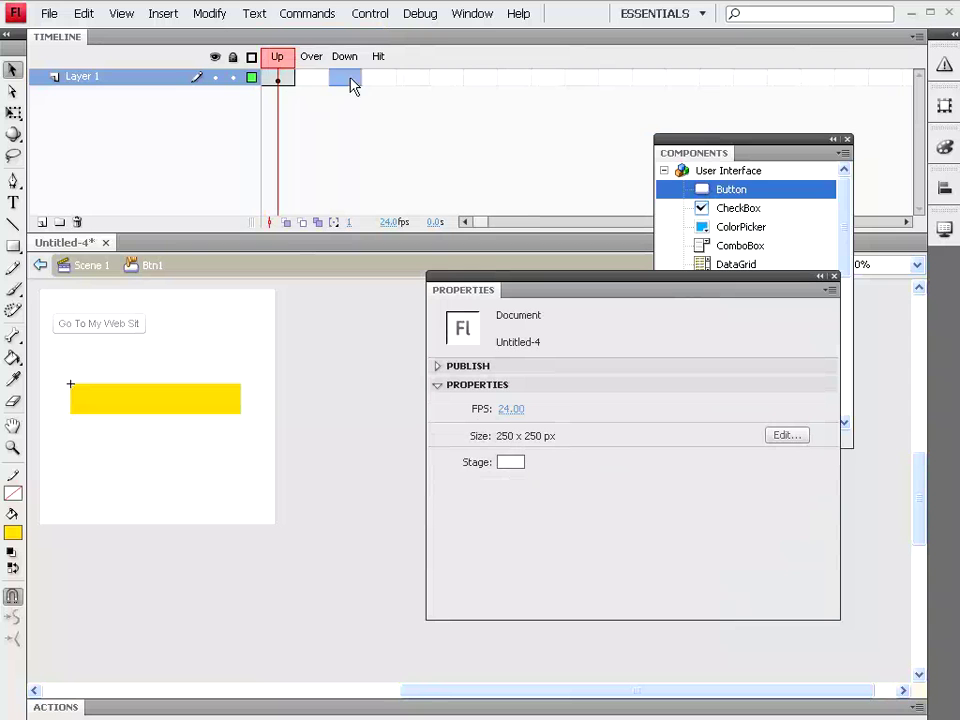
left_click(312, 78)
left_click(160, 14)
mouse_move(180, 114)
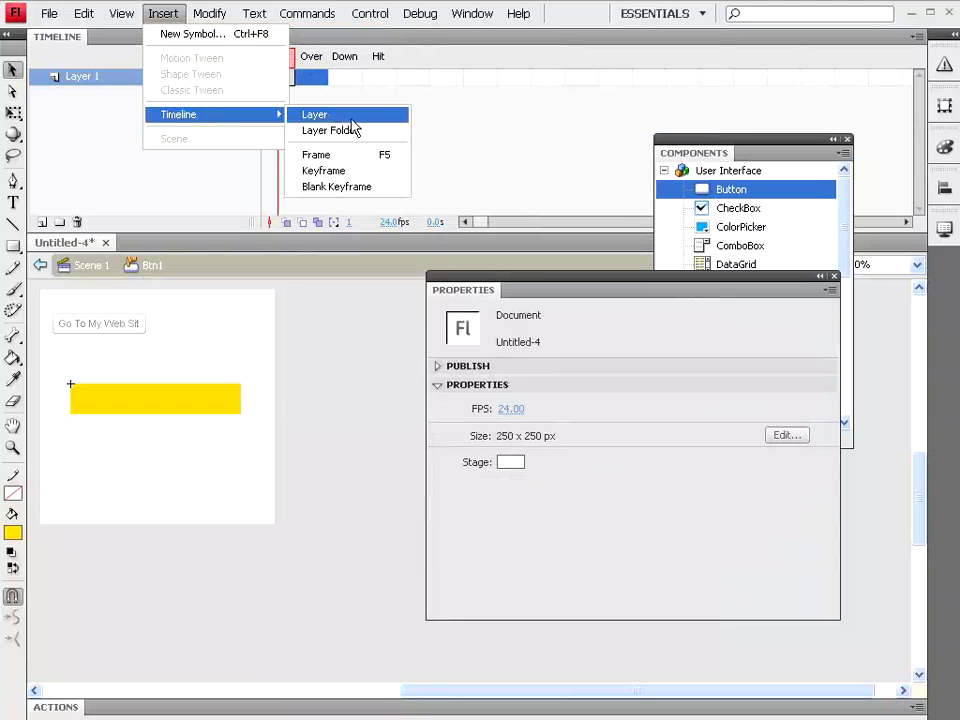
left_click(346, 173)
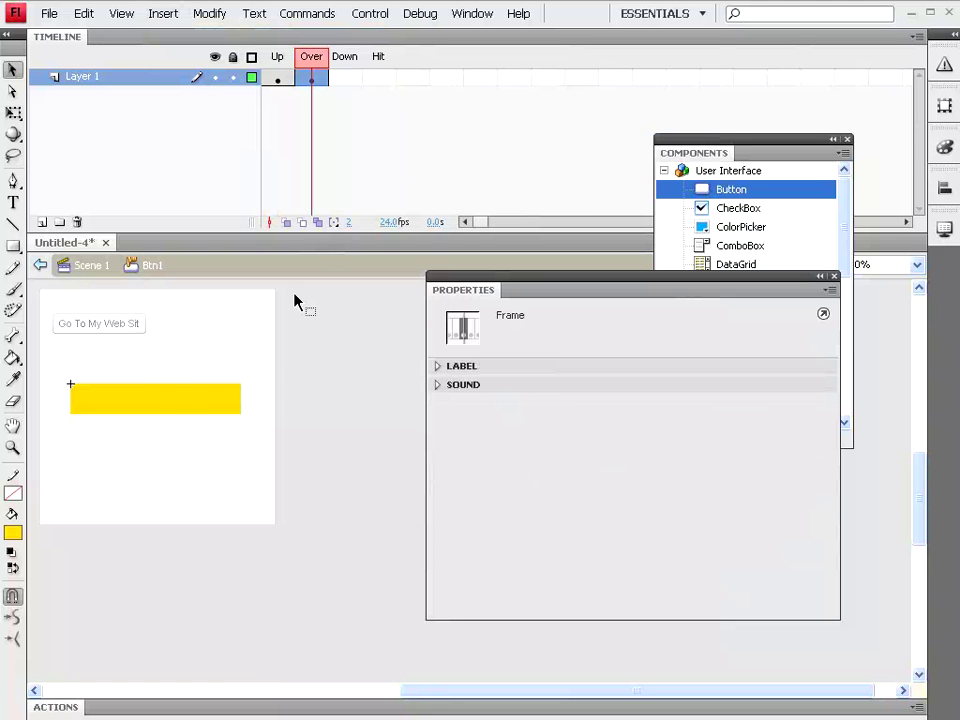
Fill the Over-state rectangle with orange #FF9900.
left_click(160, 407)
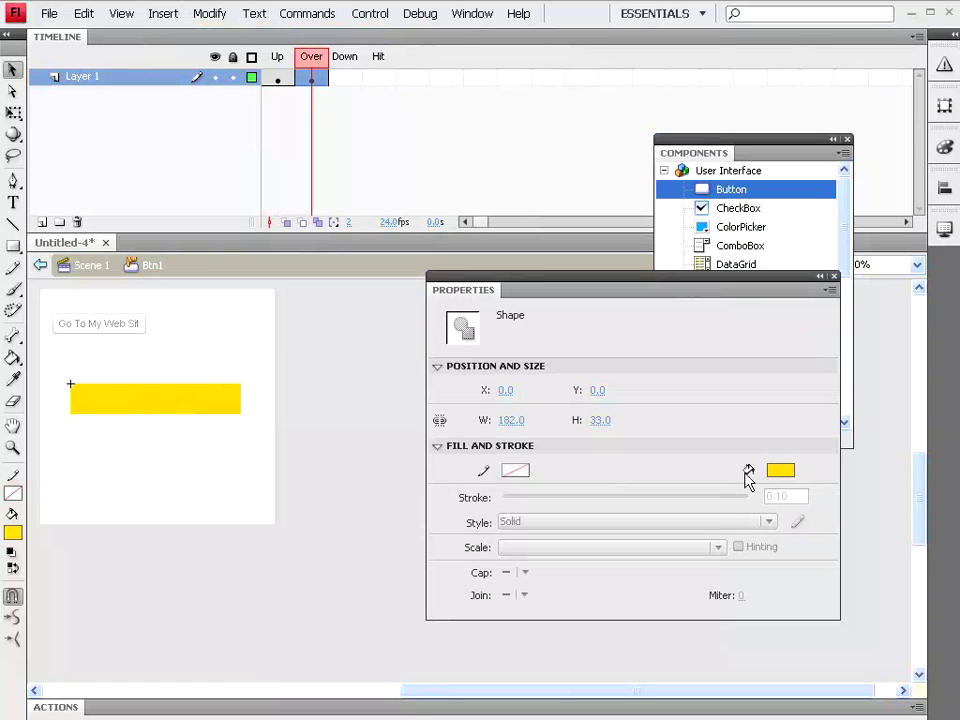
left_click(780, 472)
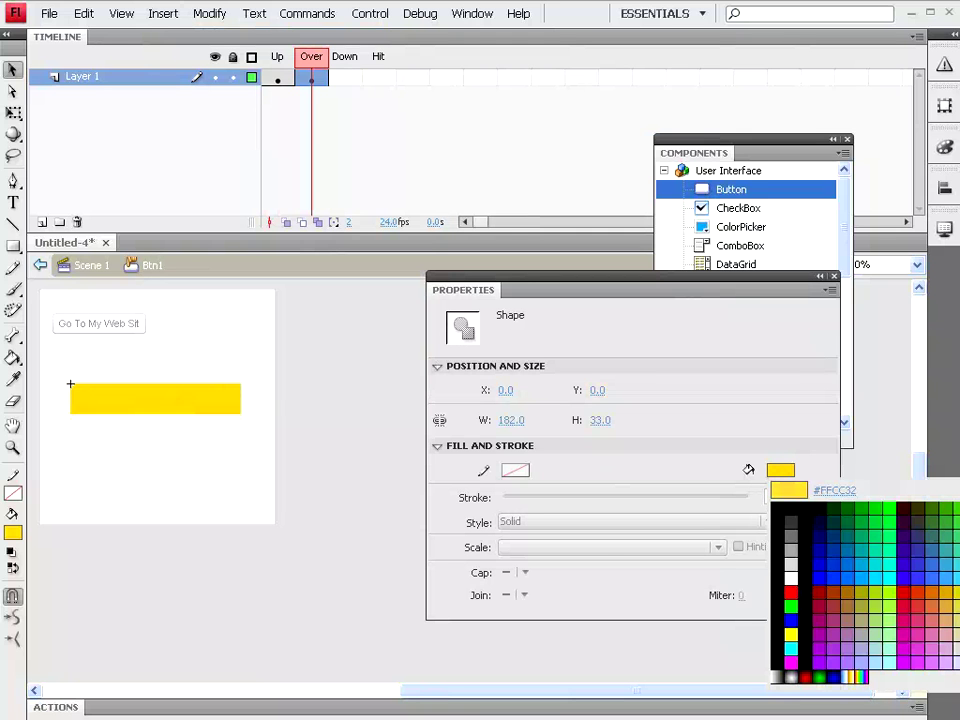
left_click(948, 622)
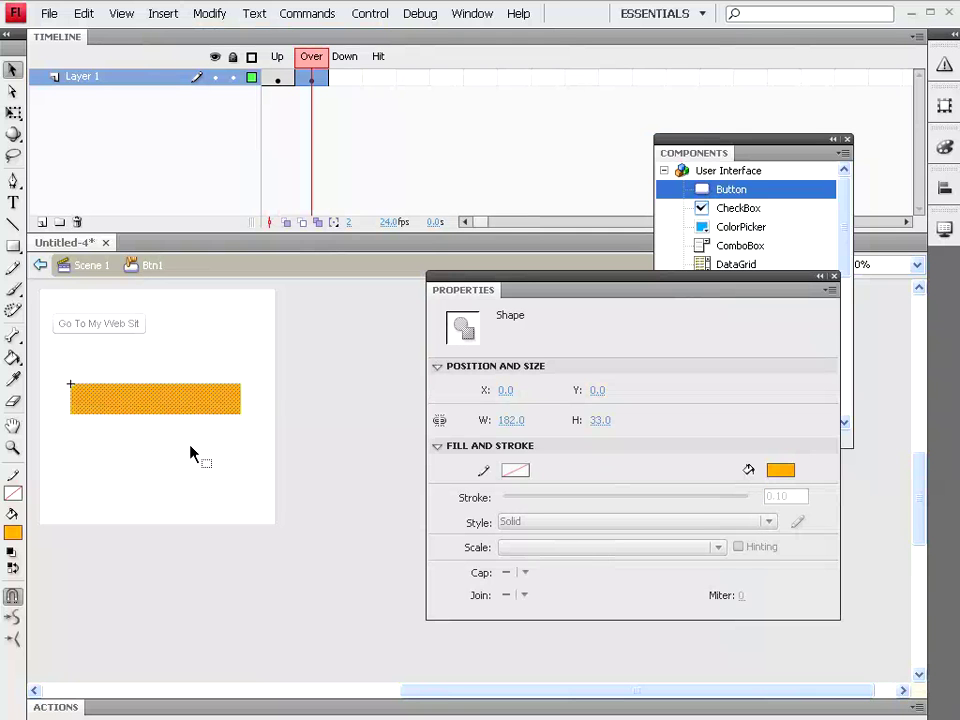
left_click(352, 80)
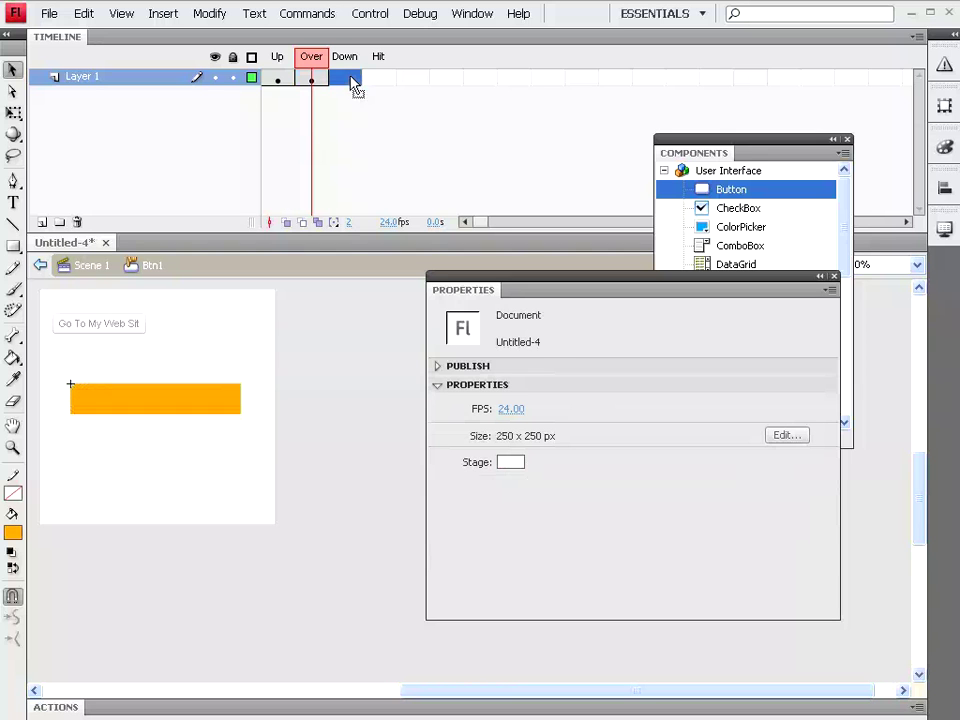
Insert a Down-state keyframe and fill that rectangle gray.
left_click(160, 14)
mouse_move(190, 114)
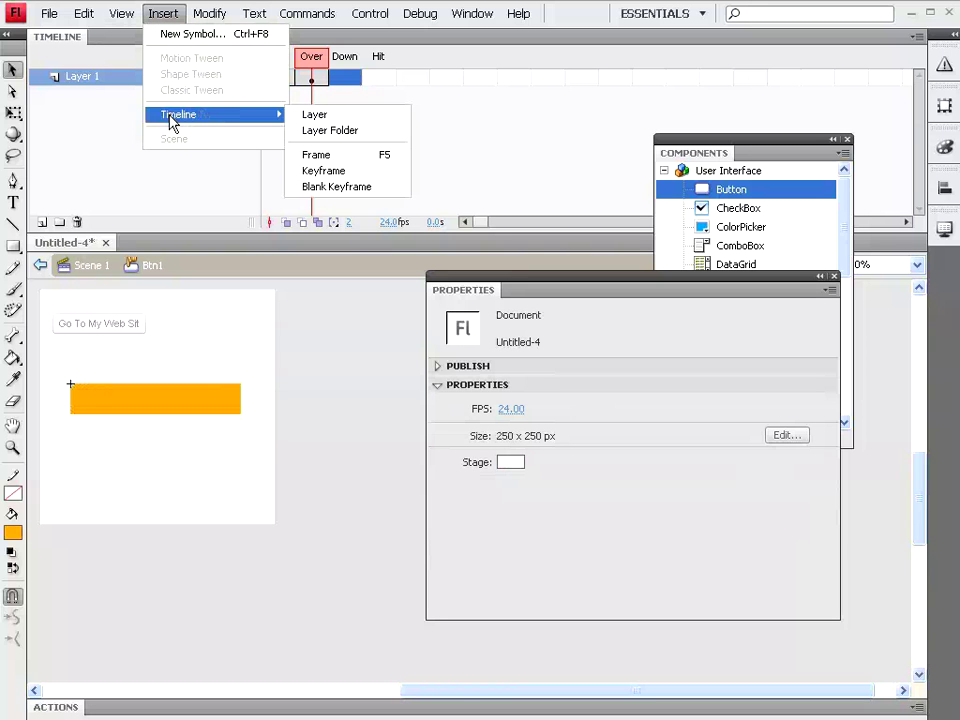
left_click(350, 175)
left_click(157, 408)
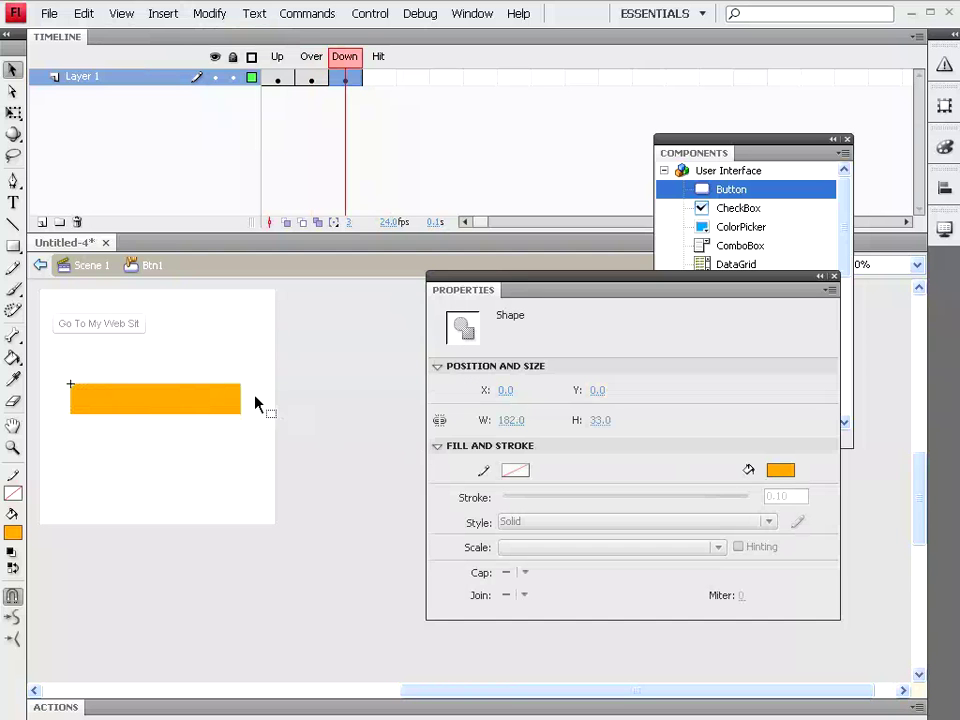
left_click(780, 469)
left_click(791, 537)
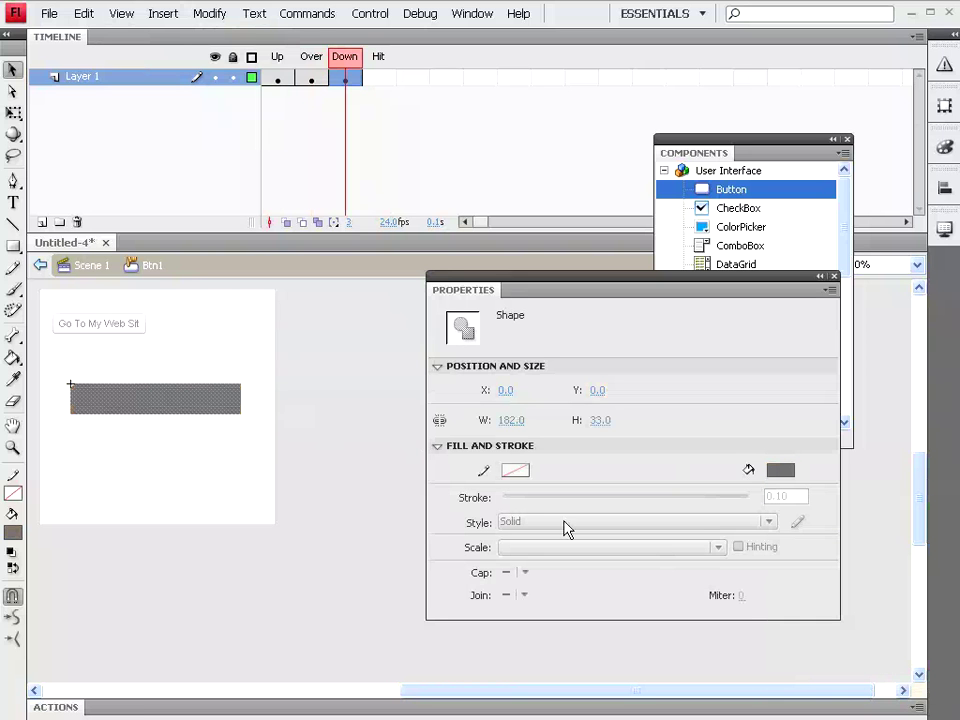
Step through the Up, Over and Down frames to check each state's colour.
left_click(311, 58)
left_click(277, 58)
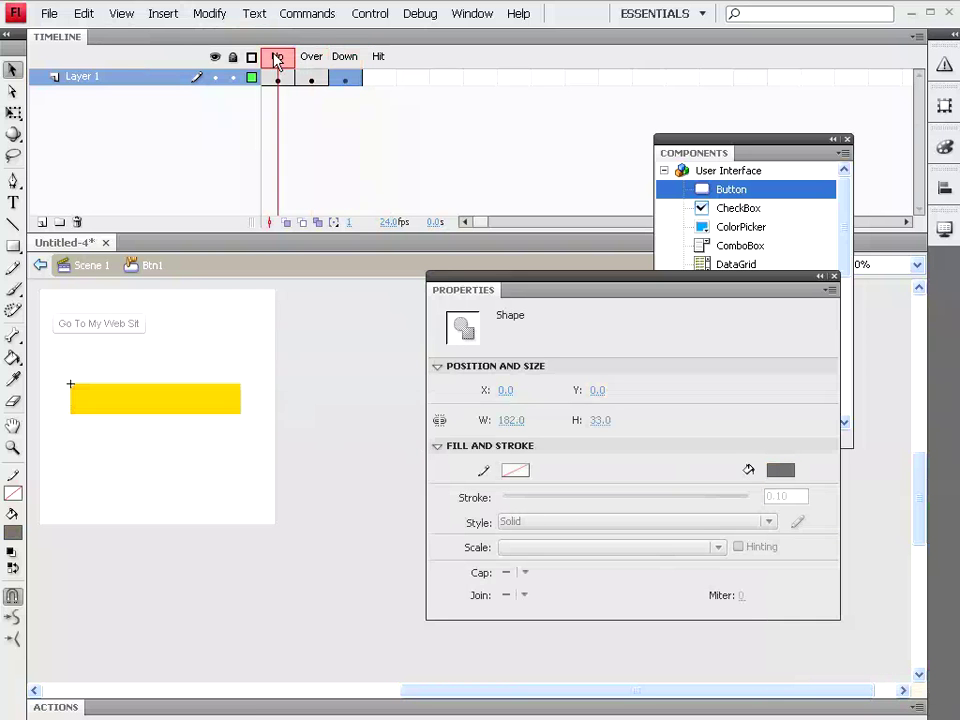
left_click(316, 60)
left_click(343, 60)
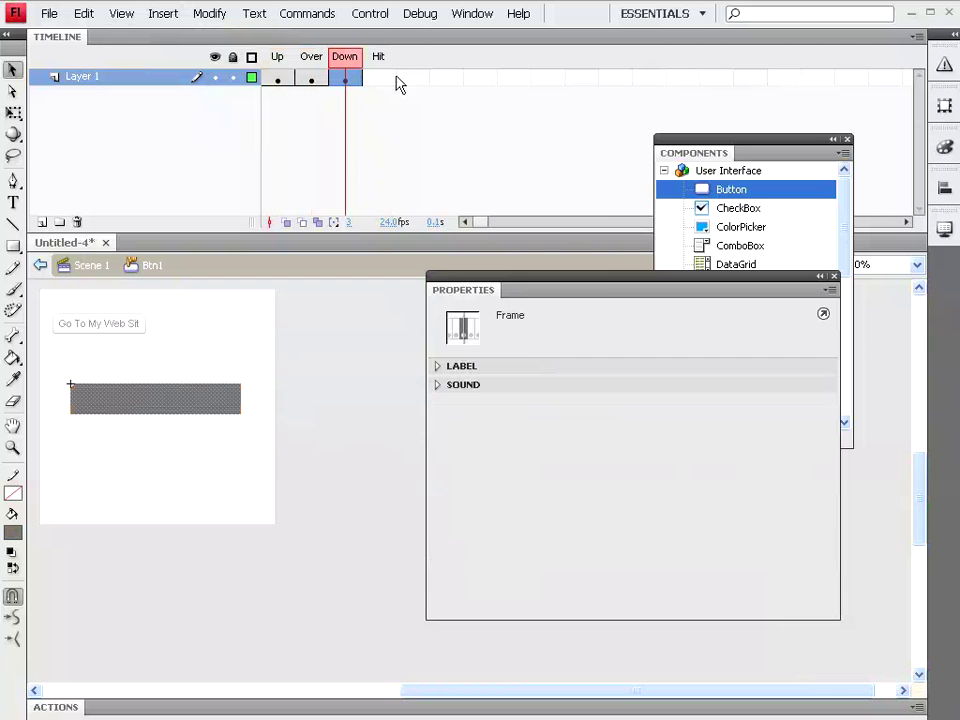
left_click(378, 18)
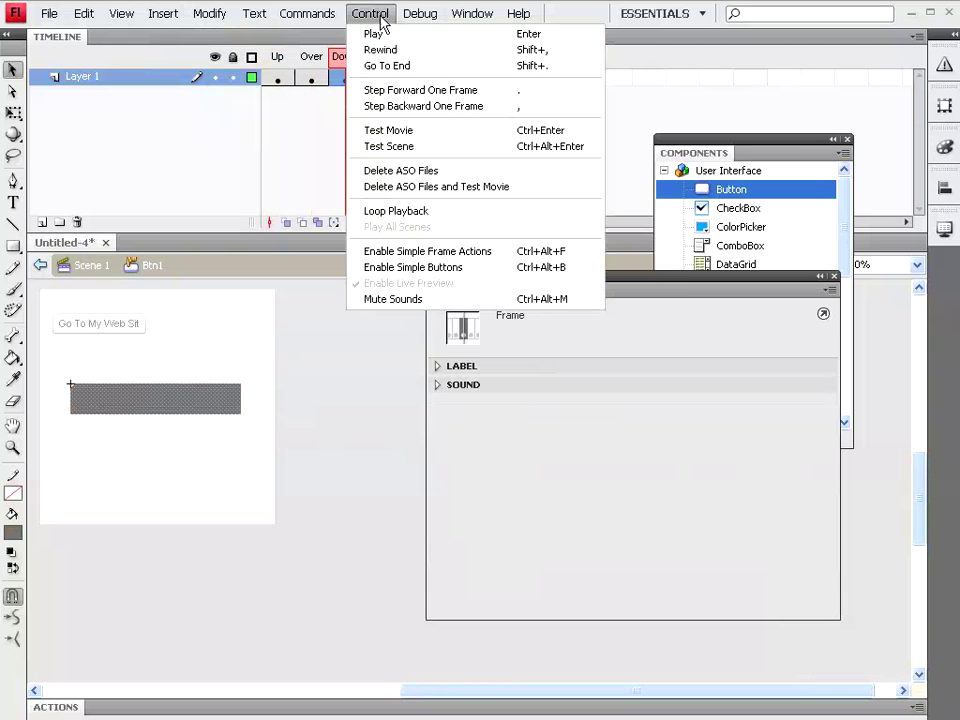
Test the movie, hovering and pressing the yellow button to see orange and gray states.
left_click(391, 134)
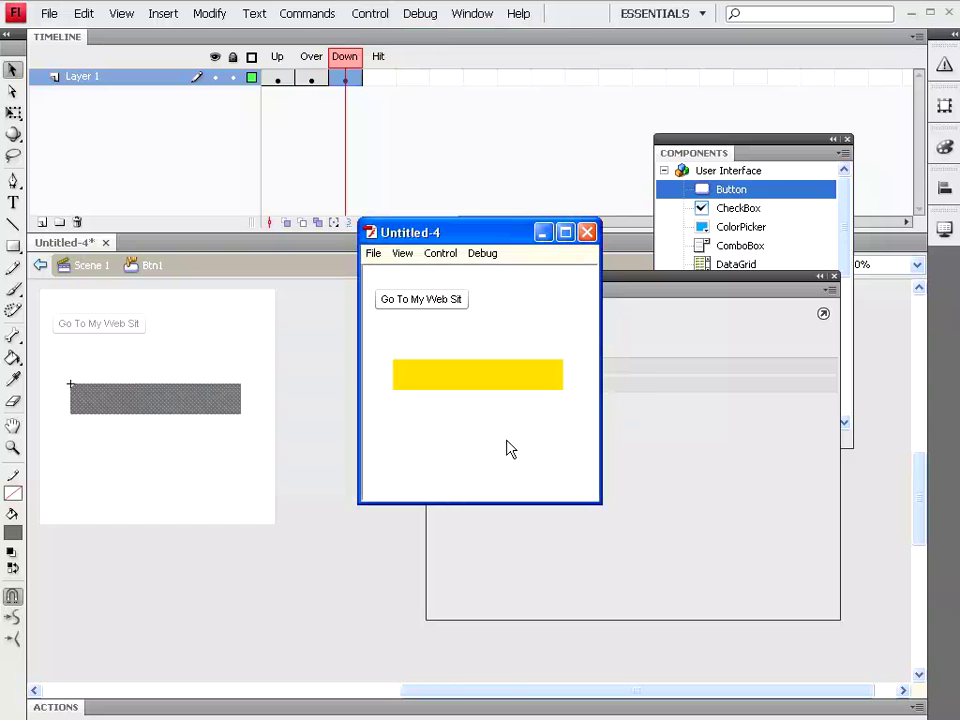
left_click(484, 385)
left_click(453, 376)
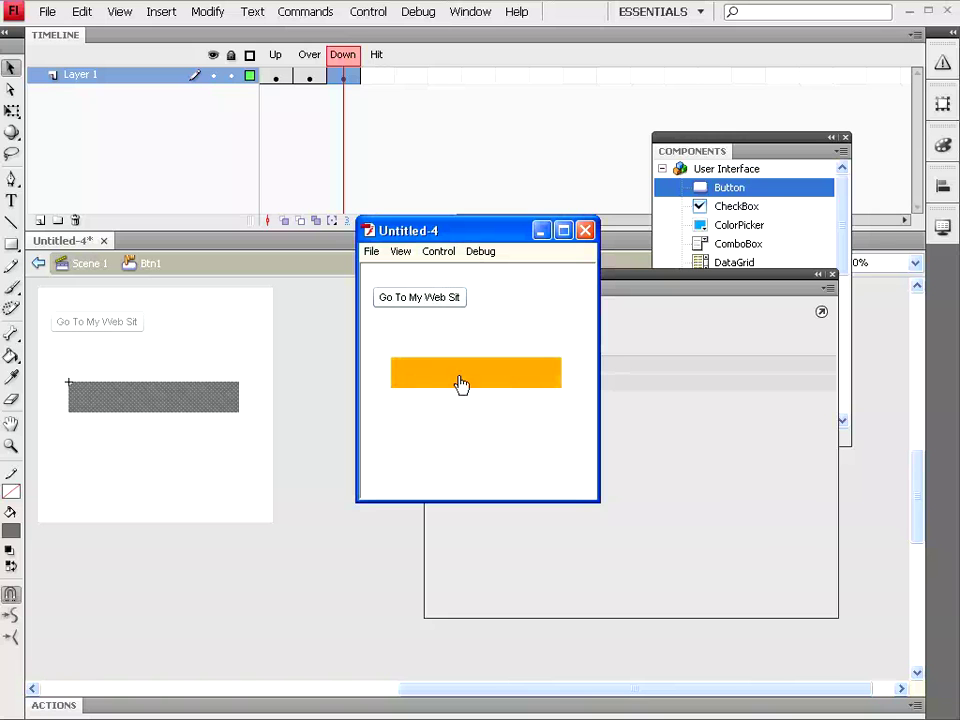
left_click_drag(487, 230, 275, 137)
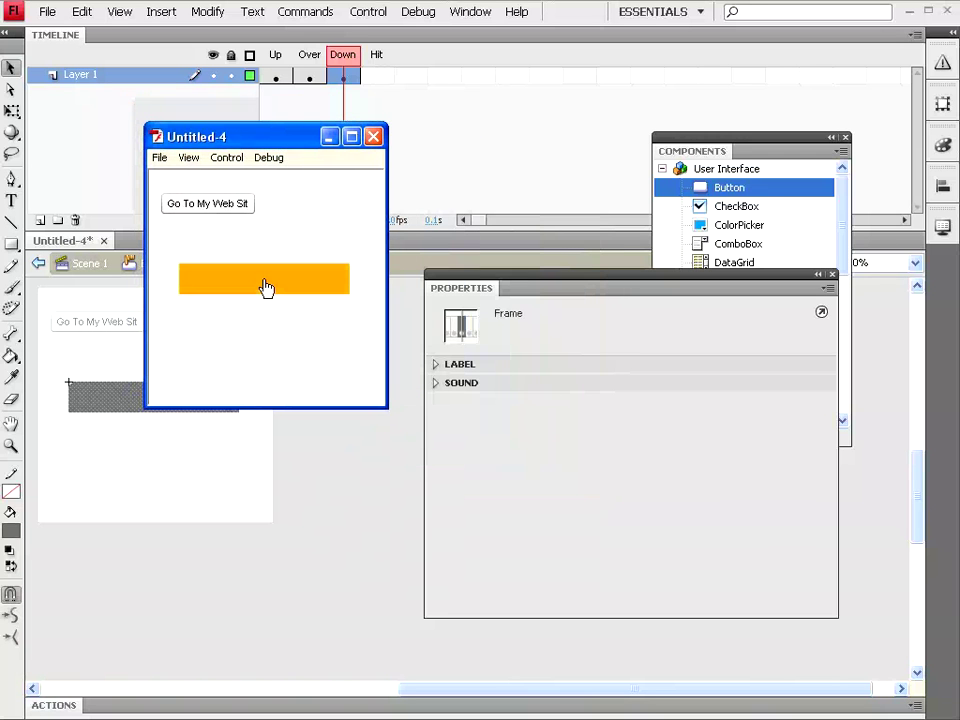